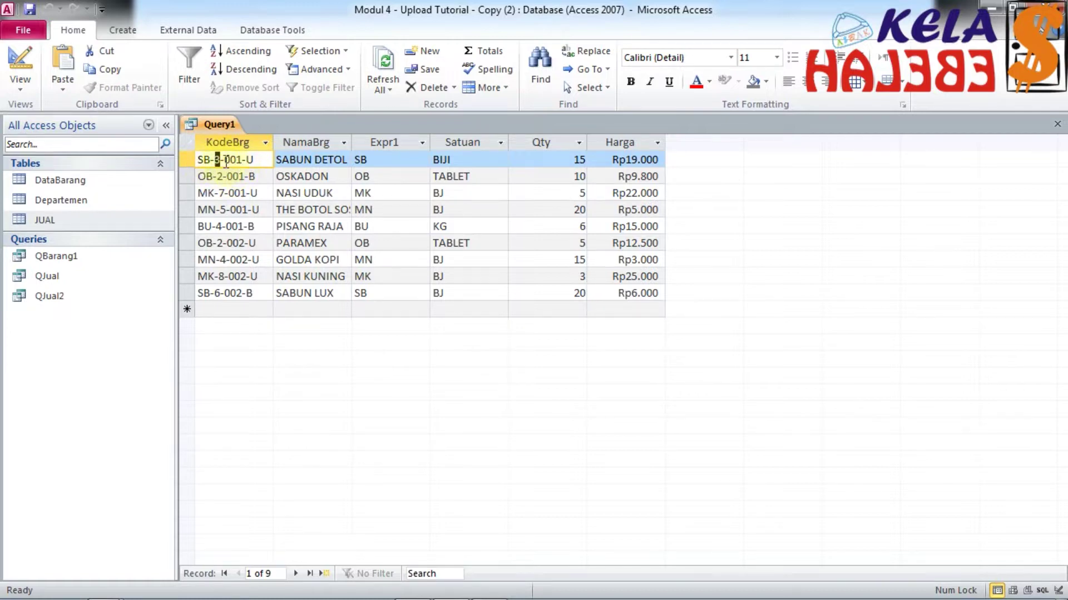
Change the Expr1 calculated field to mid([kodebrg];4;1) in the query design and show the query results.
click(27, 58)
text())
double_click(450, 385)
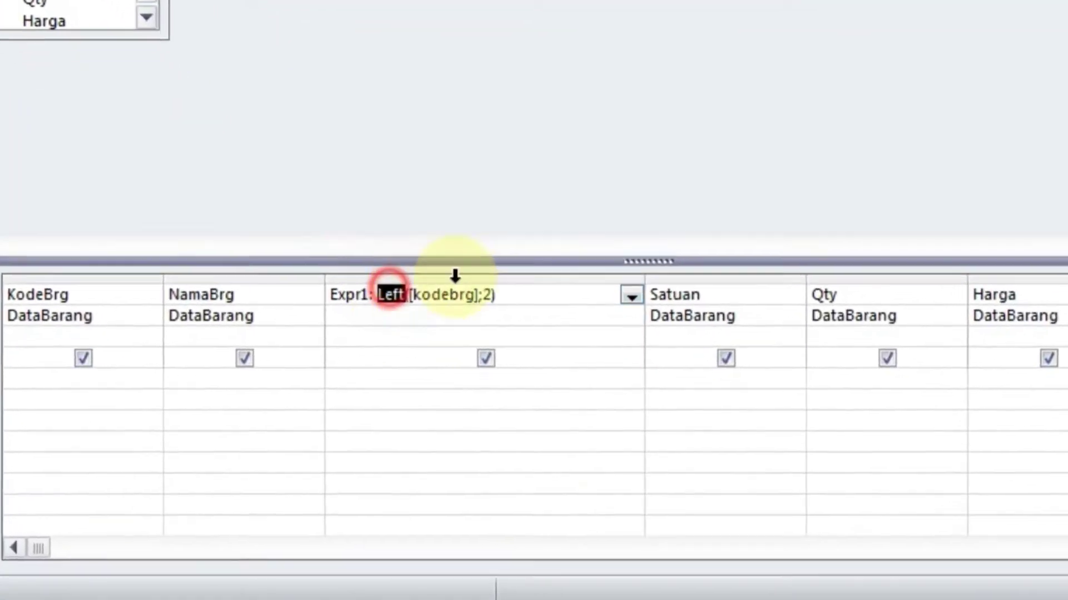
text(mid)
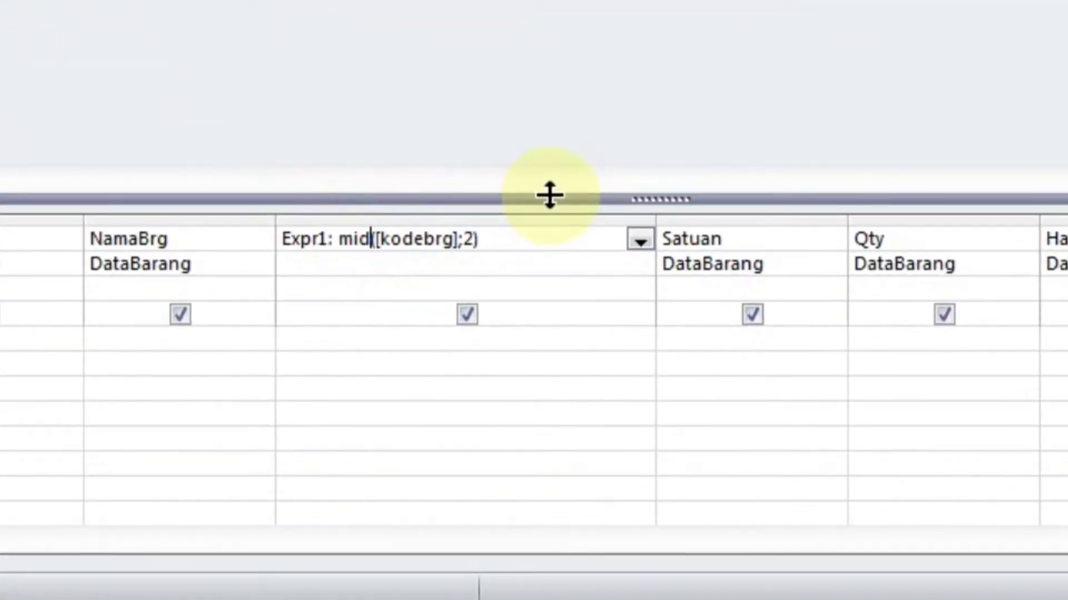
key(End)
key(BackSpace)
key(shift+Right)
text(4;1)
text())
key(Left)
key(Left)
key(Left)
key(Right)
key(Right)
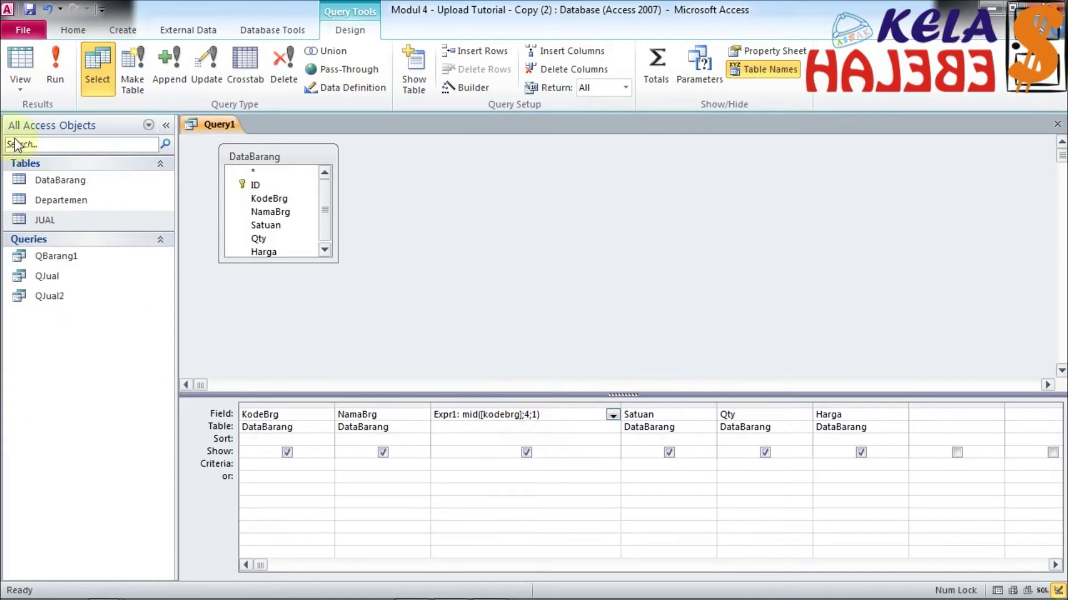
click(47, 67)
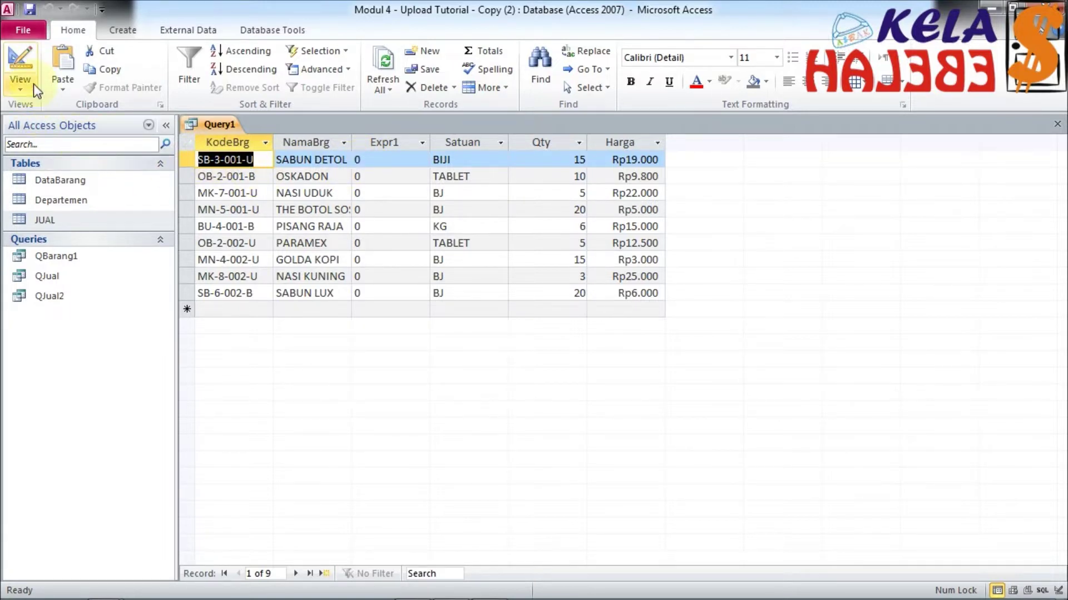
Return to the query design, then open the DataBarang table design to examine the KodeBrg field's input mask.
click(22, 64)
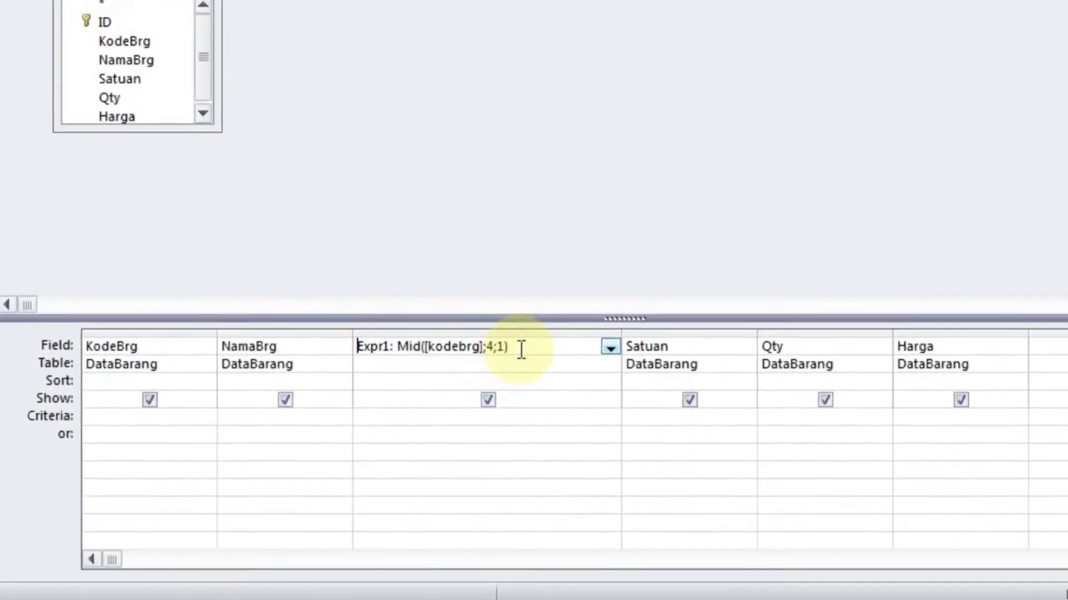
click(537, 381)
key(Left)
key(Left)
key(Left)
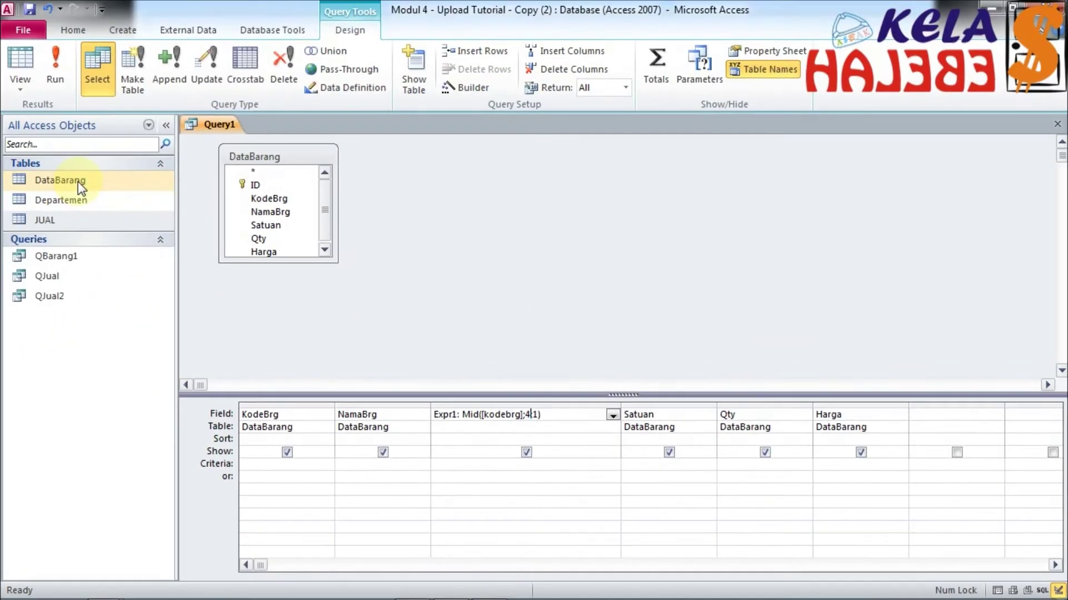
double_click(78, 181)
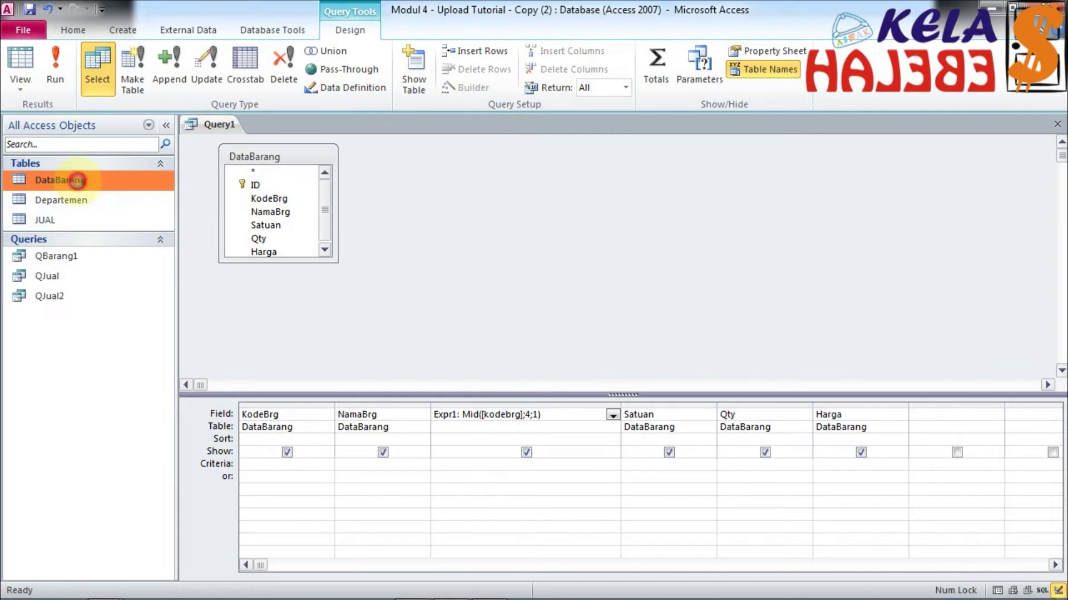
click(20, 64)
click(334, 174)
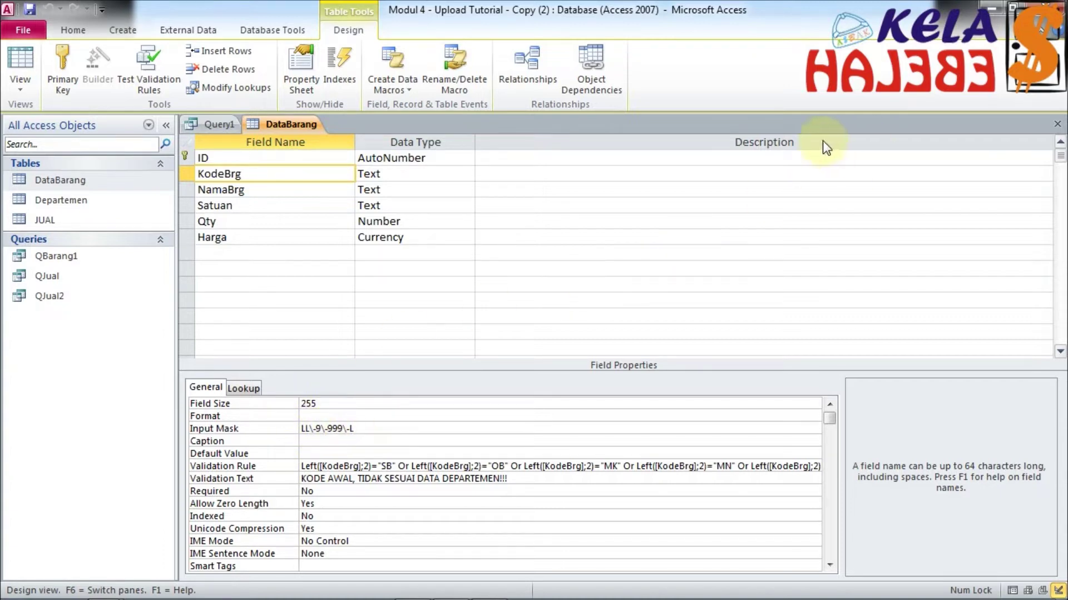
Set the Mid start position in Query1's Expr1 field to 3 and try to show the query results.
click(219, 124)
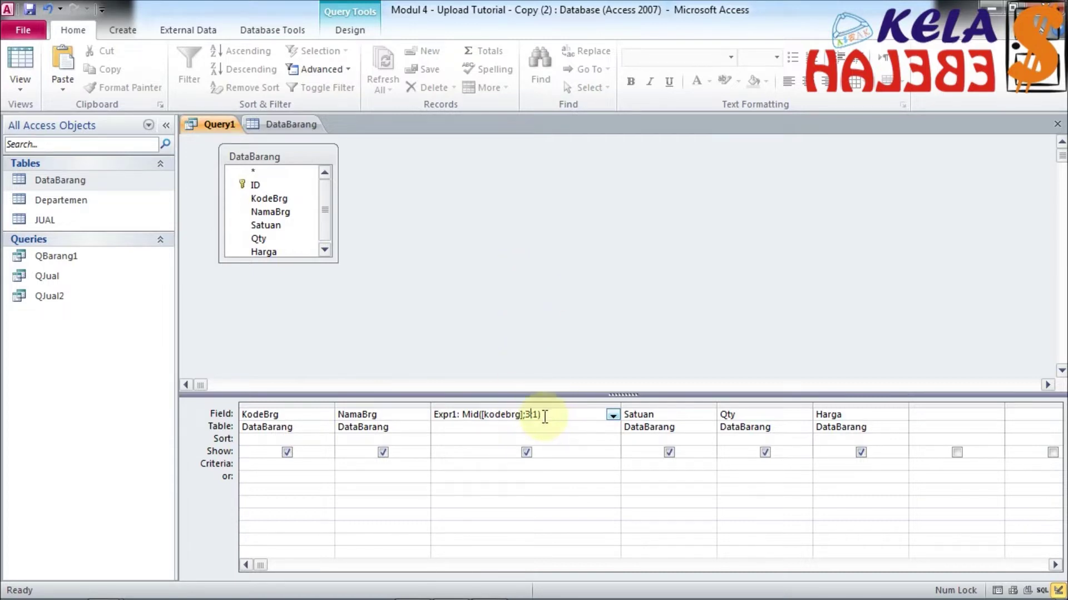
click(23, 61)
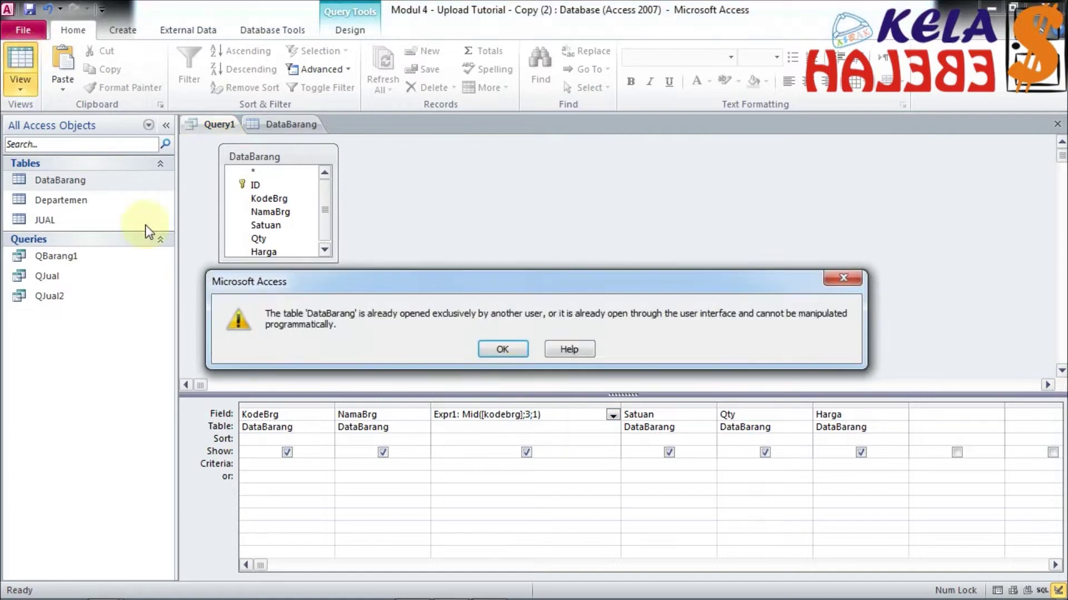
click(509, 350)
Close the DataBarang table and show Query1's results to check the Expr1 column.
click(298, 124)
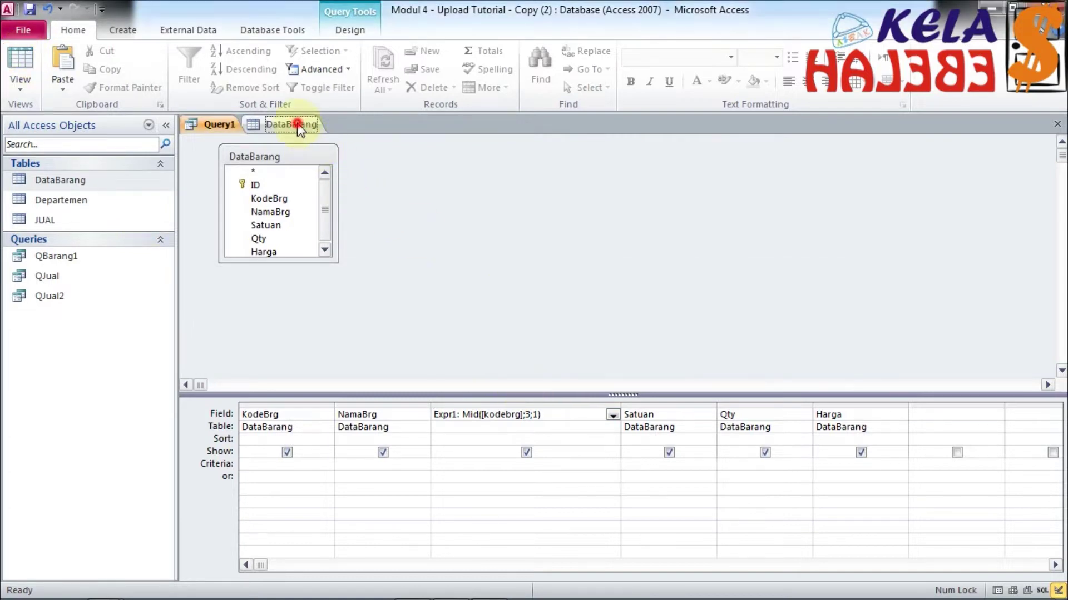
click(1056, 124)
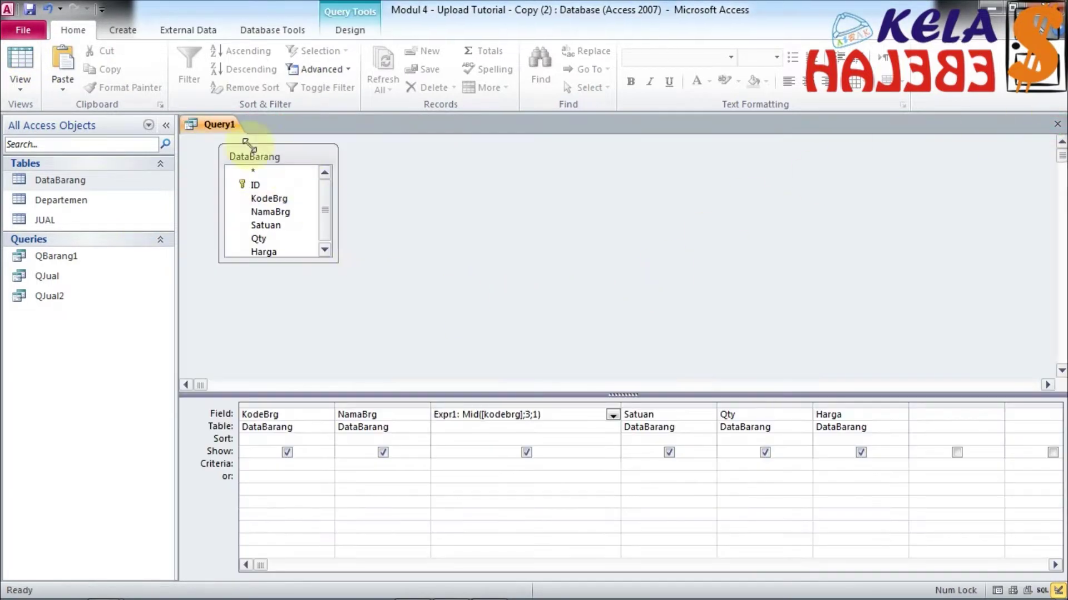
click(16, 62)
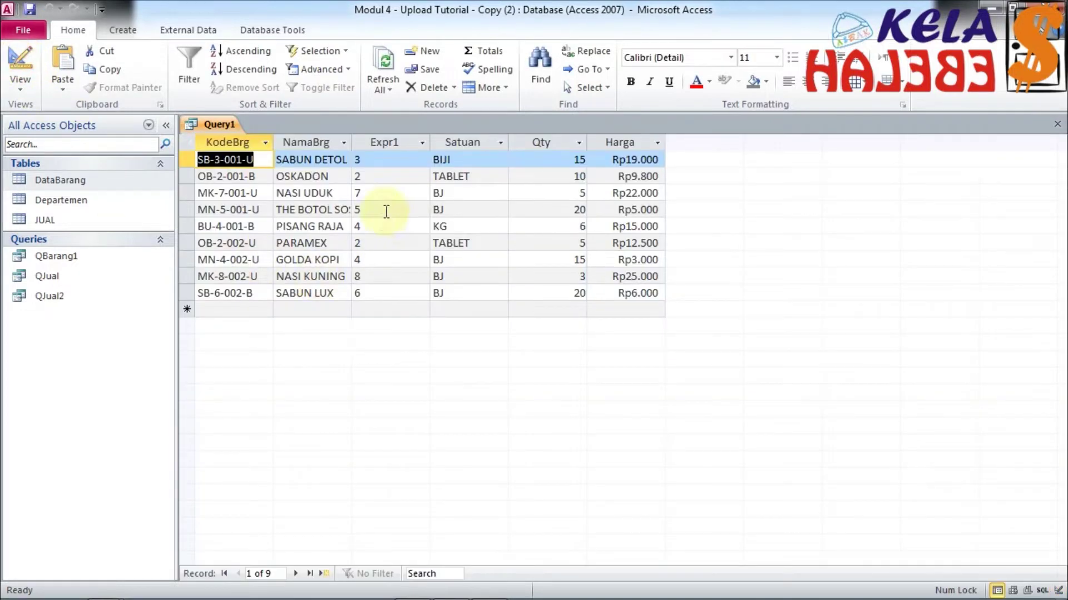
click(379, 159)
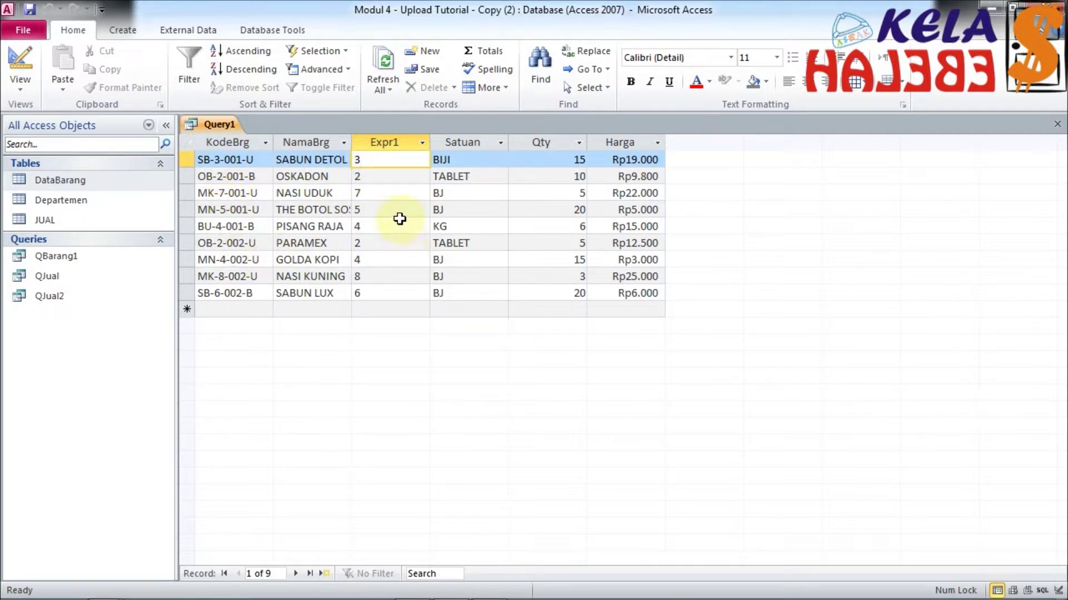
Return to the query design and insert a blank column between Expr1 and Satuan.
click(13, 65)
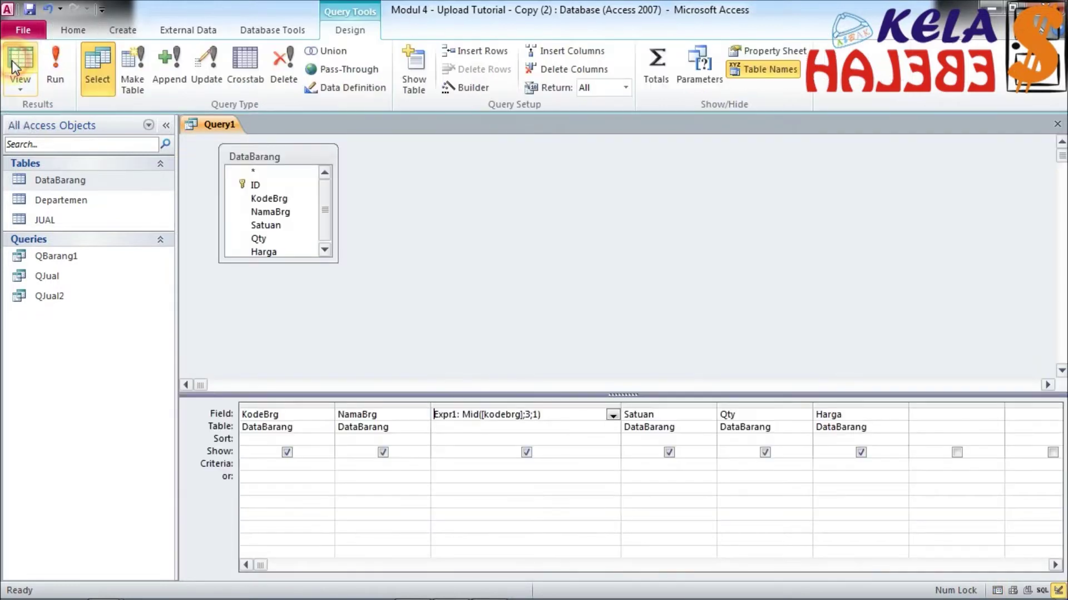
double_click(443, 415)
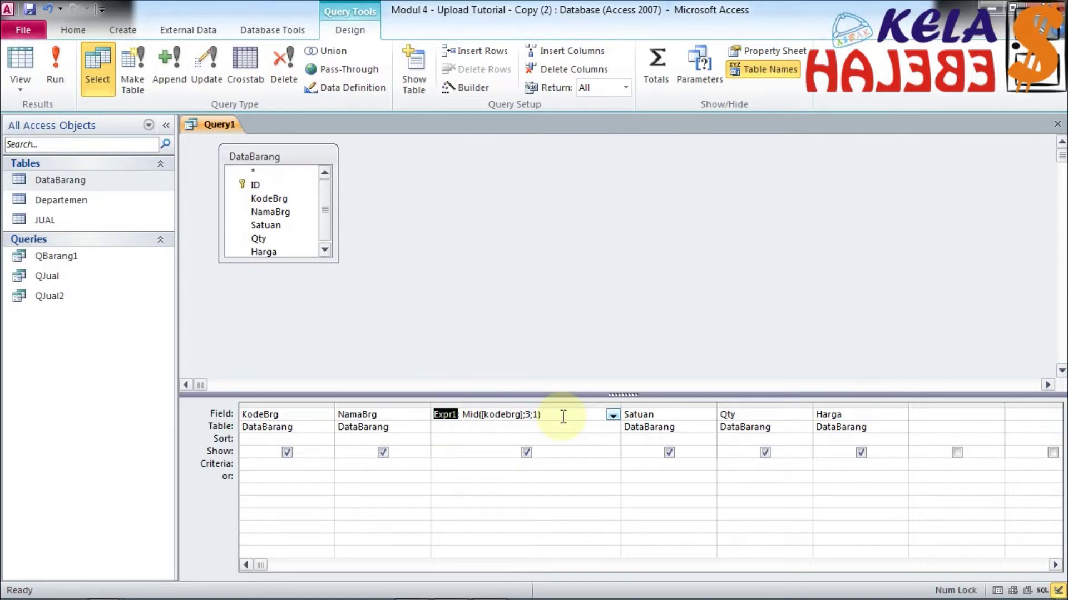
click(638, 415)
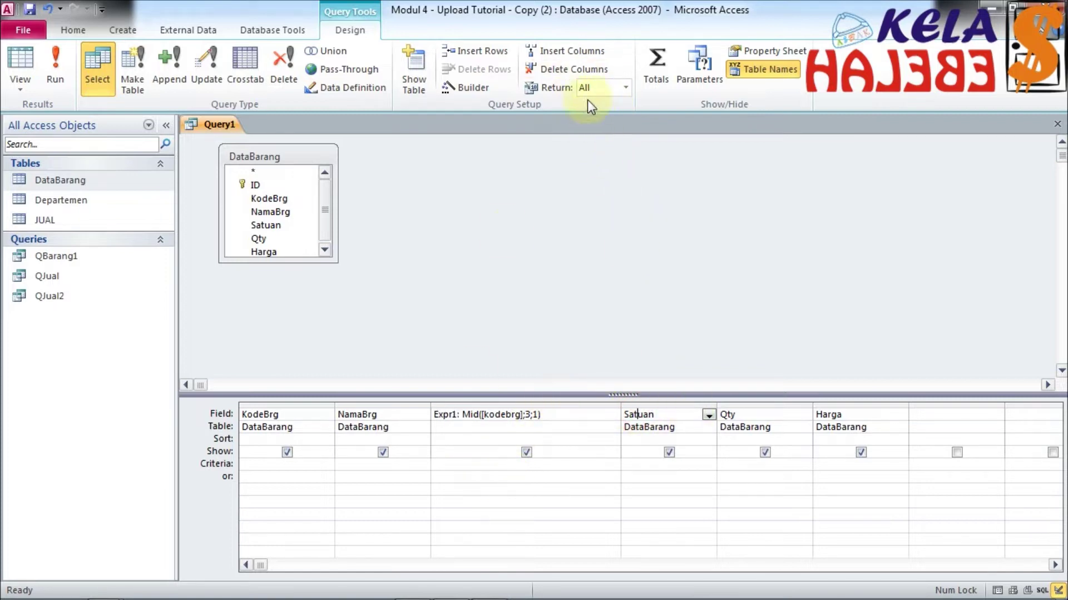
click(562, 51)
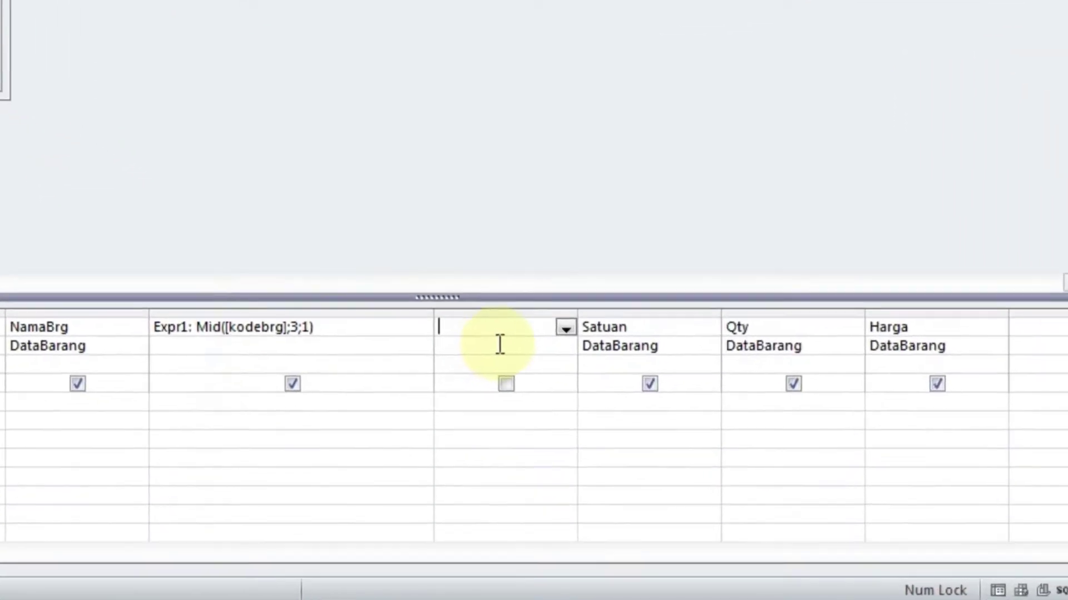
Enter the expression right(kodebrg;1) in the blank column before Satuan and run the query.
text(r)
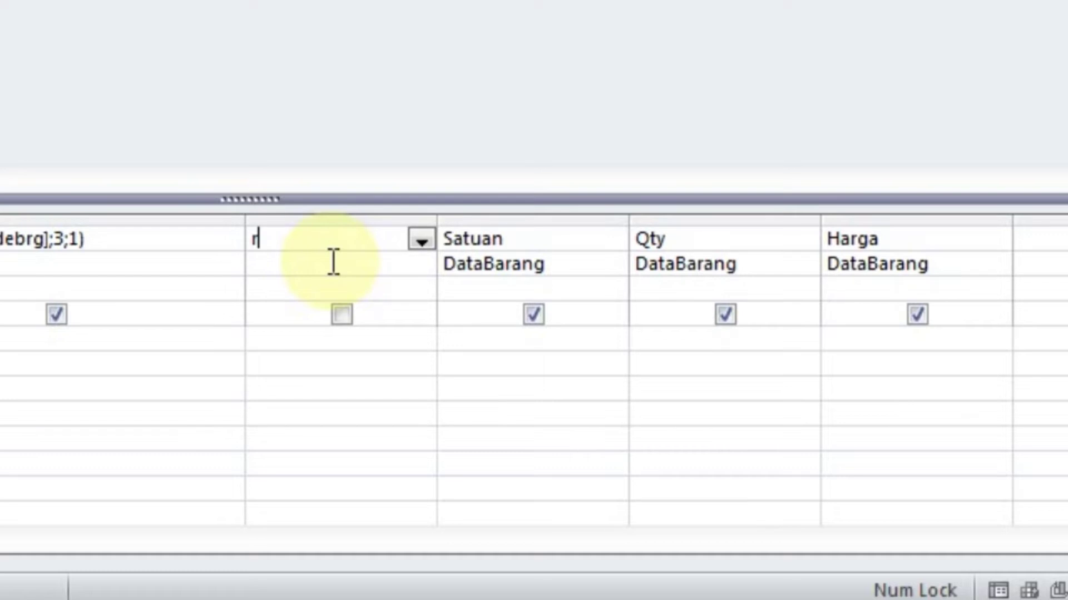
text(ight()
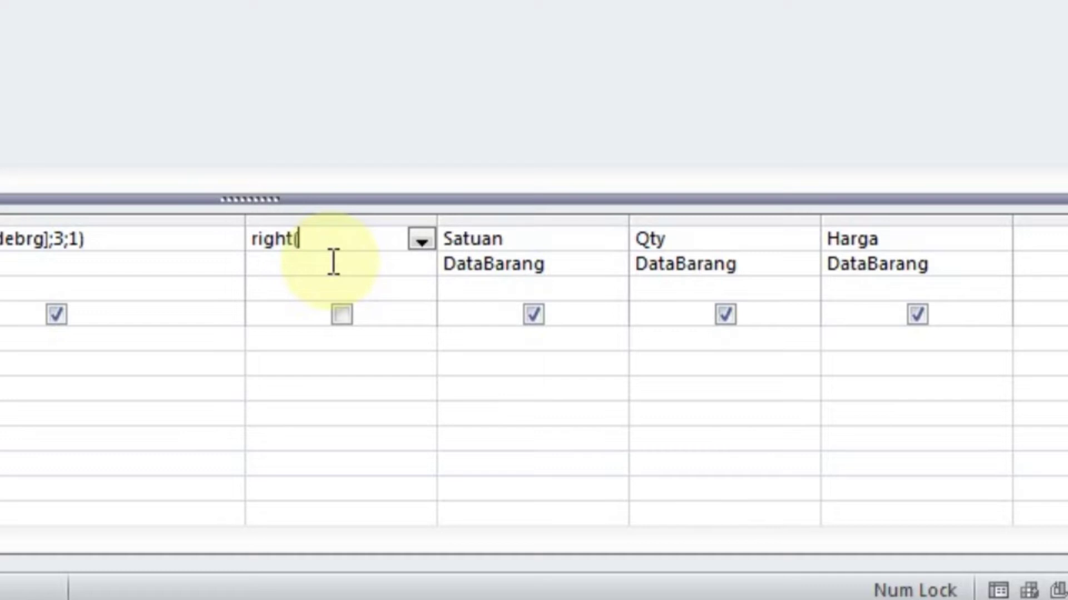
text(kodebrg)
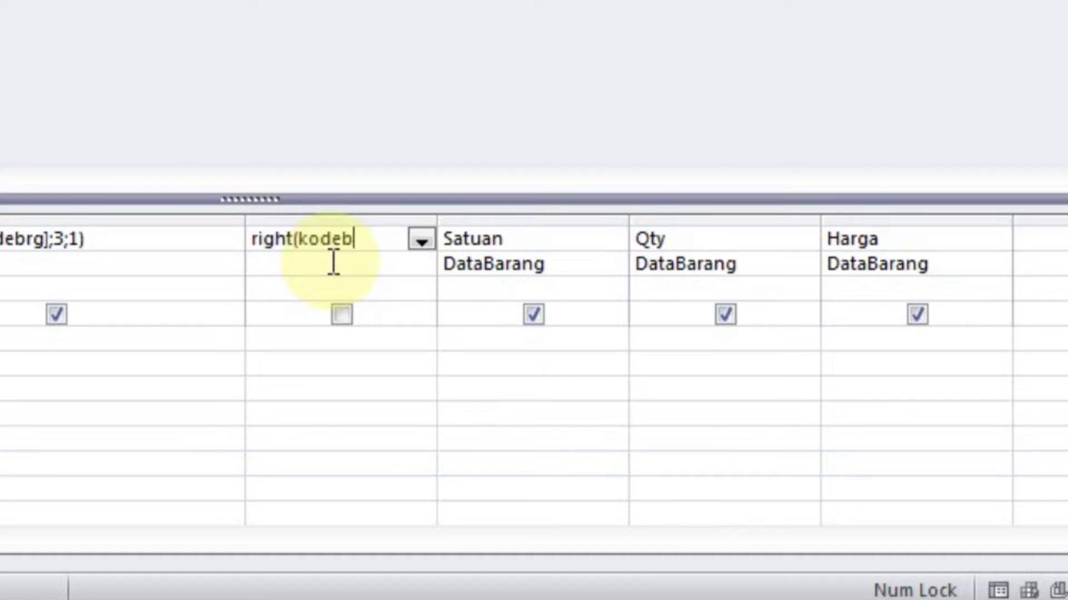
text(;1)
click(3, 35)
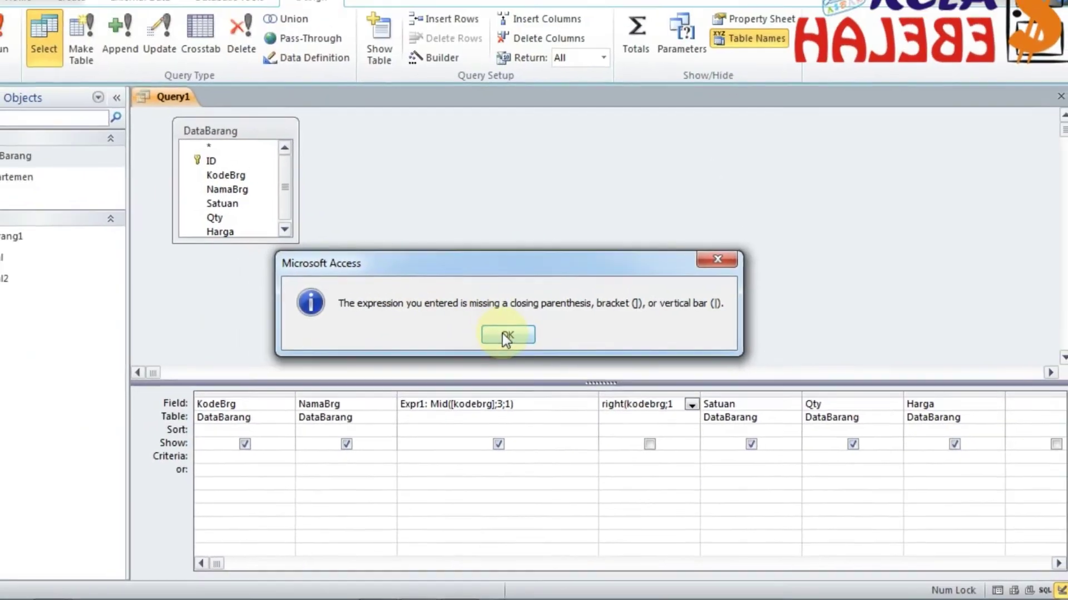
click(506, 335)
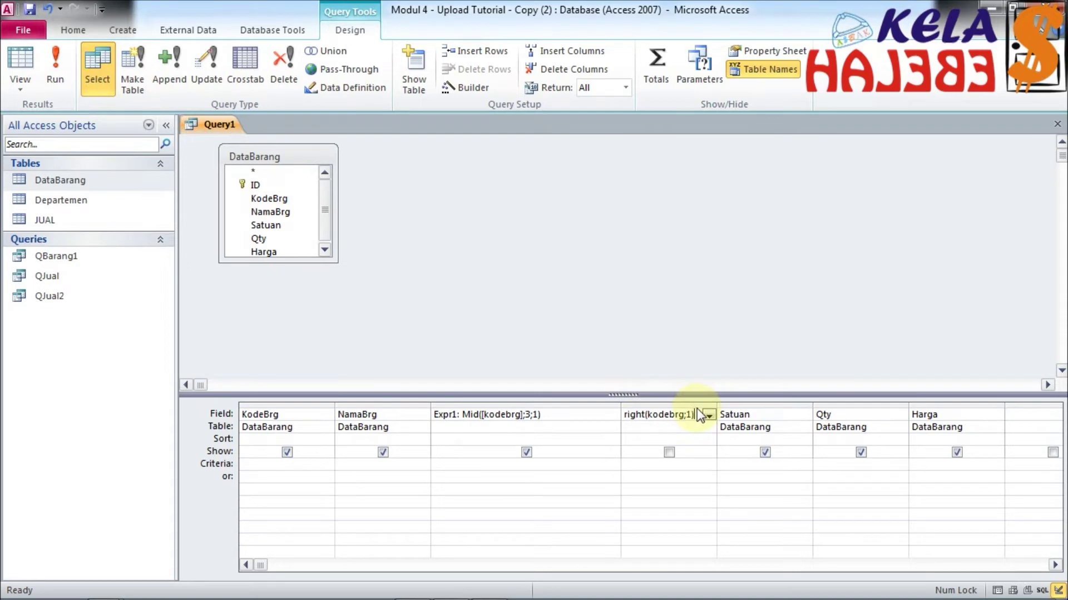
click(51, 58)
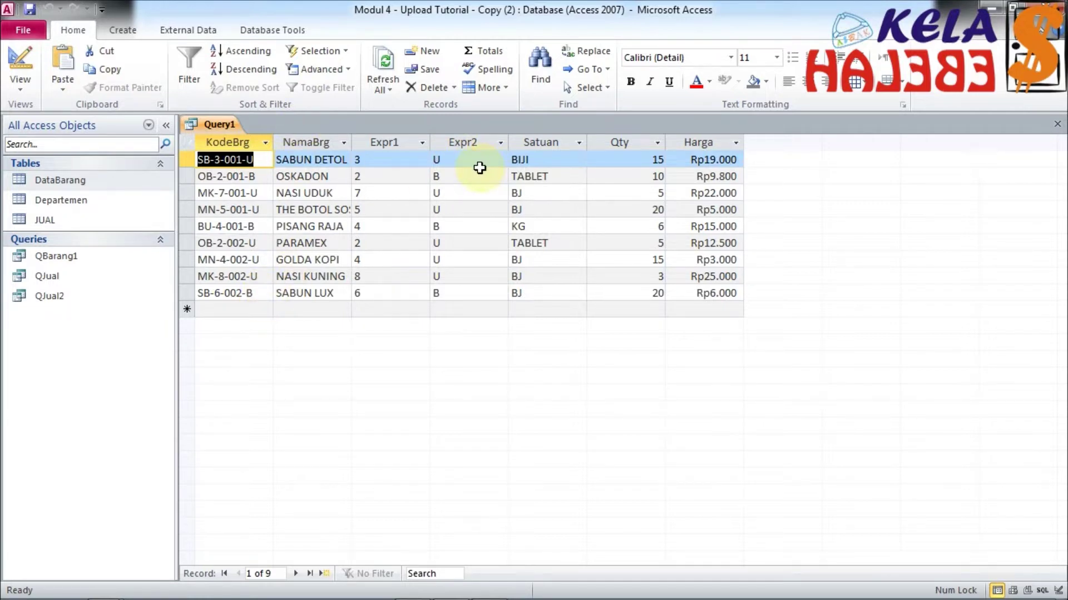
Rename the Expr1 field as MID and the Expr2 field as Right, and run the query.
click(22, 61)
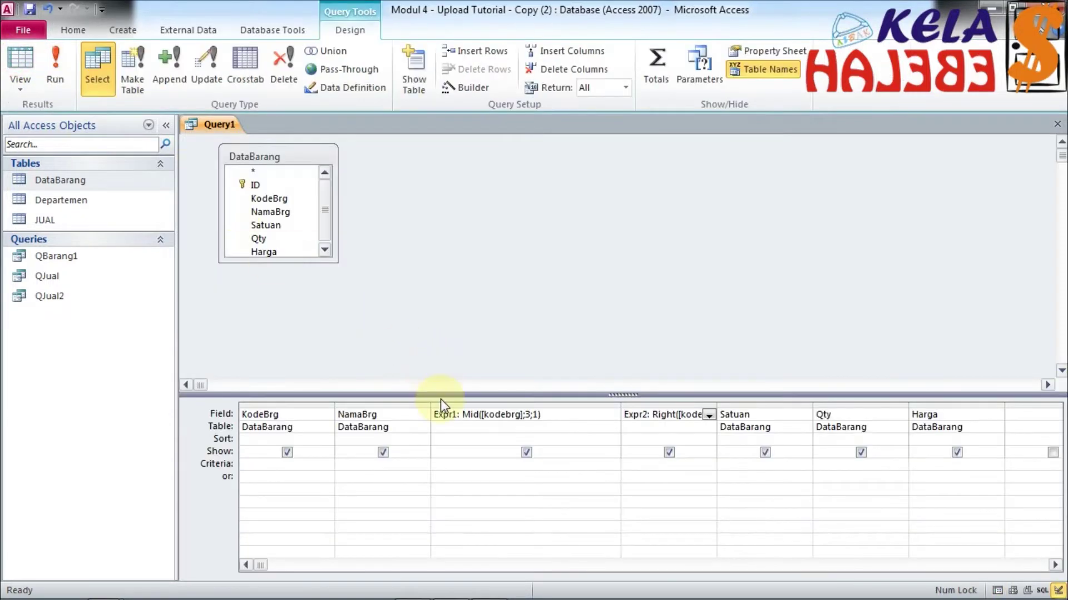
double_click(445, 414)
text(MID)
double_click(633, 414)
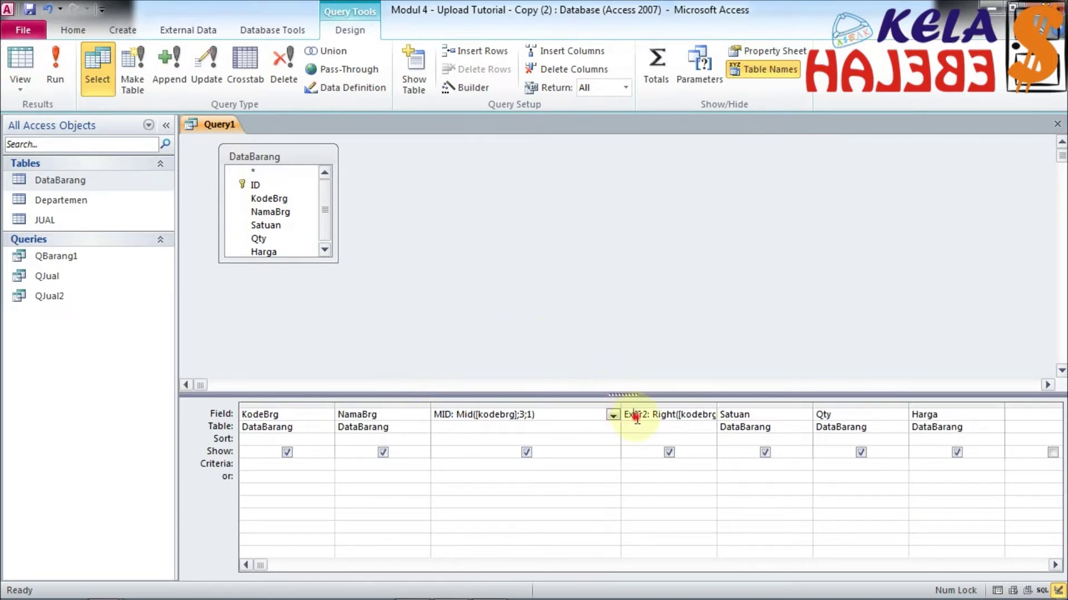
text(Right)
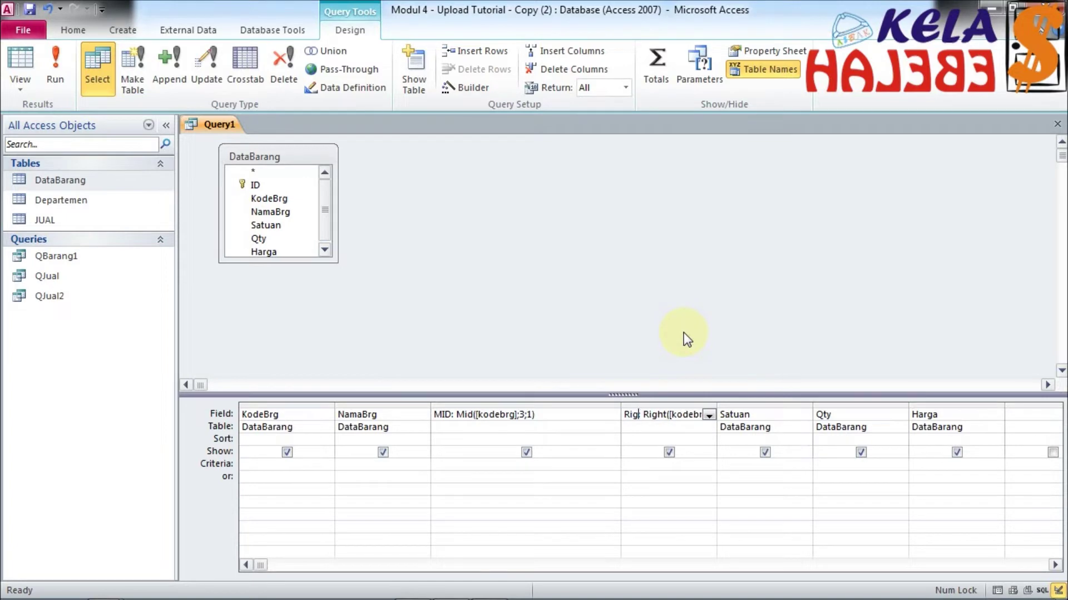
click(55, 69)
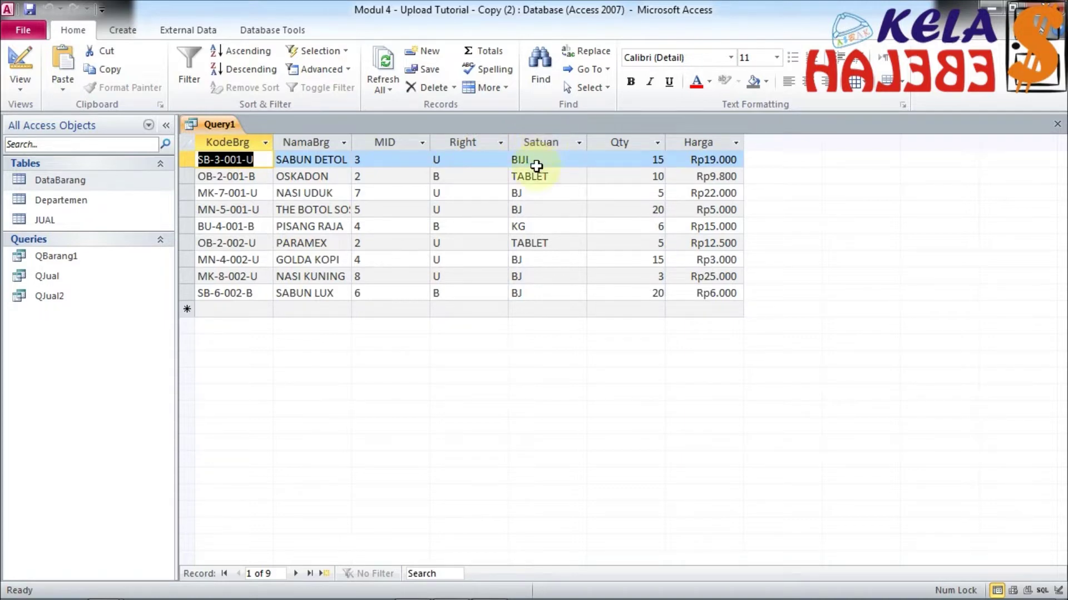
Insert a blank column between Right and Satuan in the query design and widen it for a long expression.
click(11, 53)
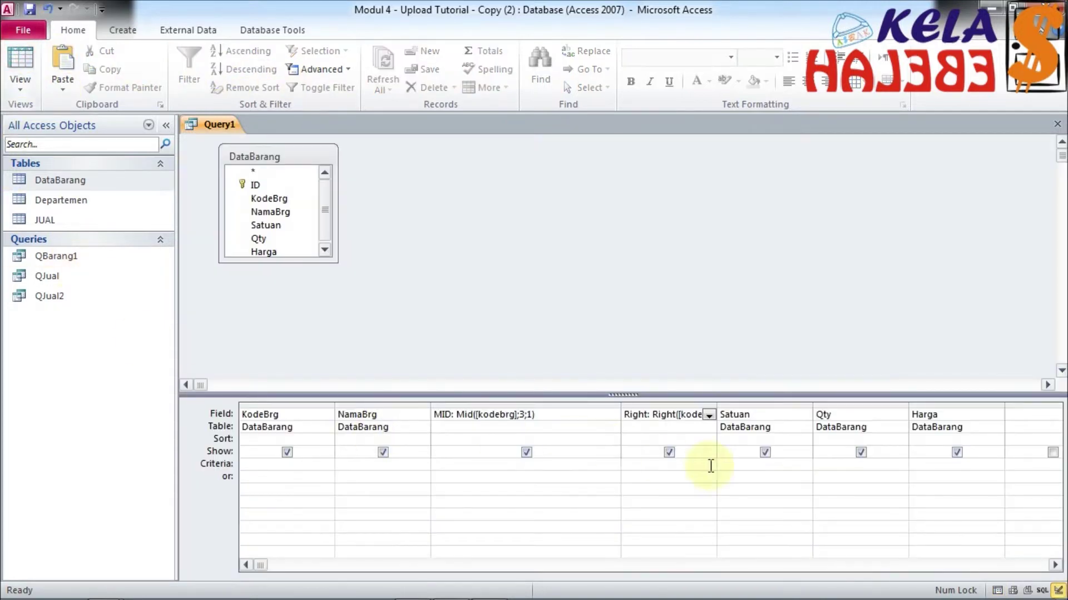
click(758, 406)
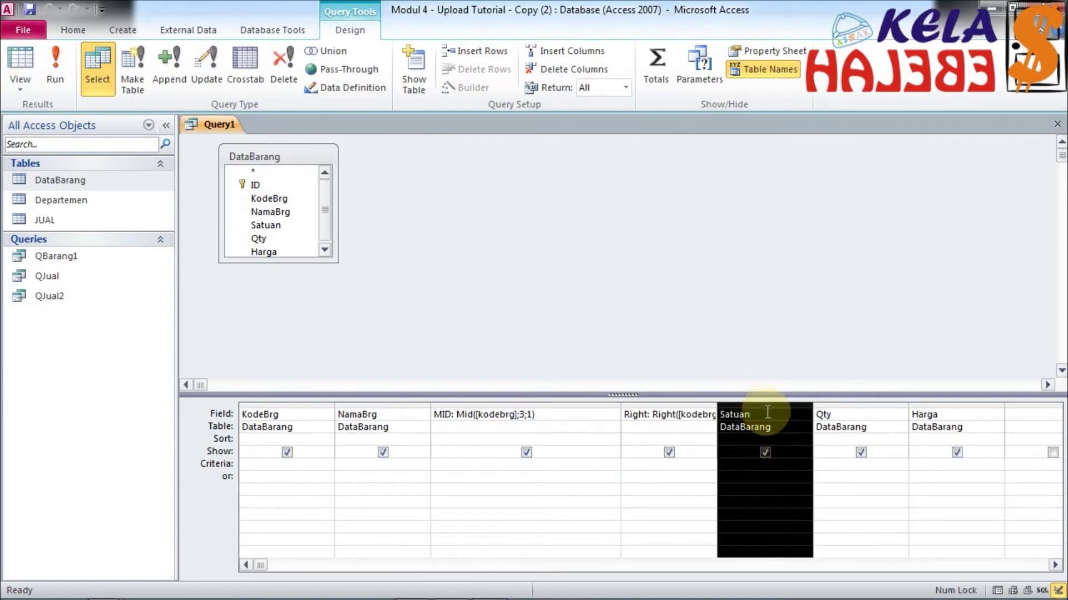
click(759, 414)
click(552, 50)
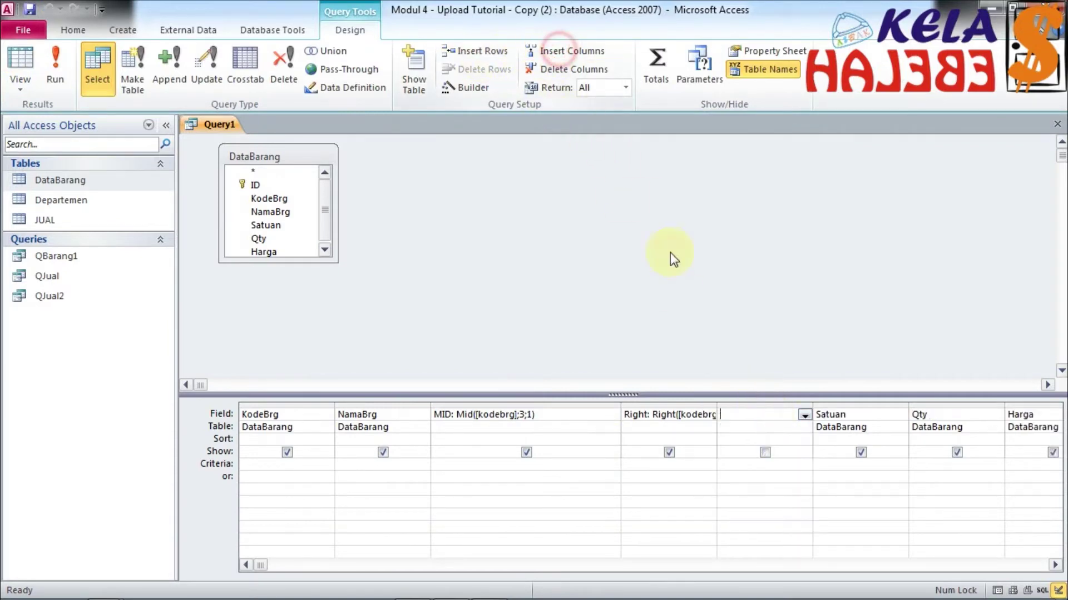
drag(813, 405, 950, 409)
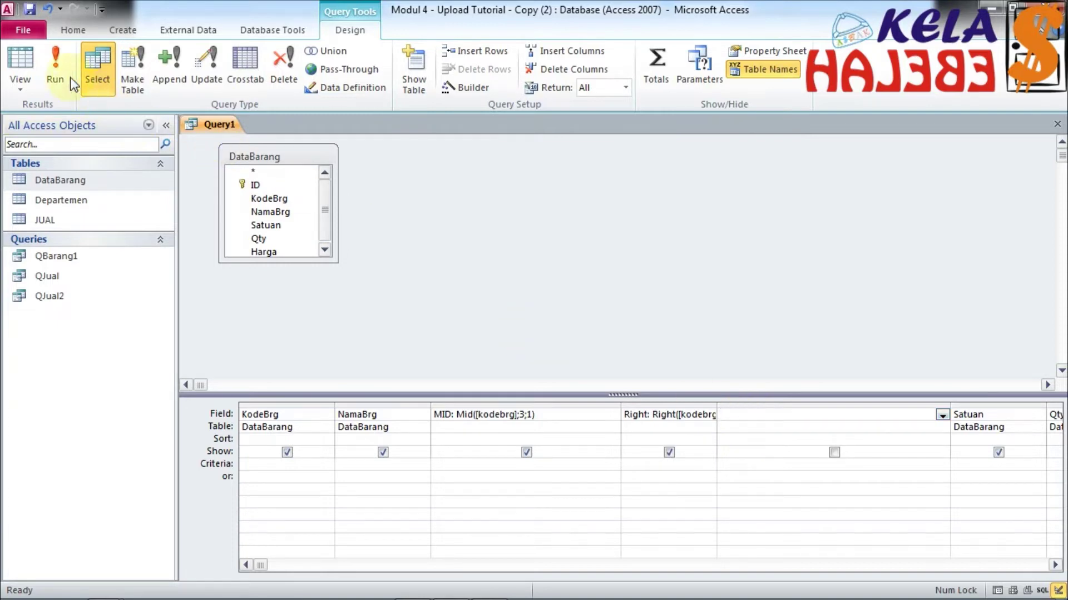
Review the query results, return to the design and begin the blank column's expression with IIF(right(kodebrg;1)="U".
click(55, 64)
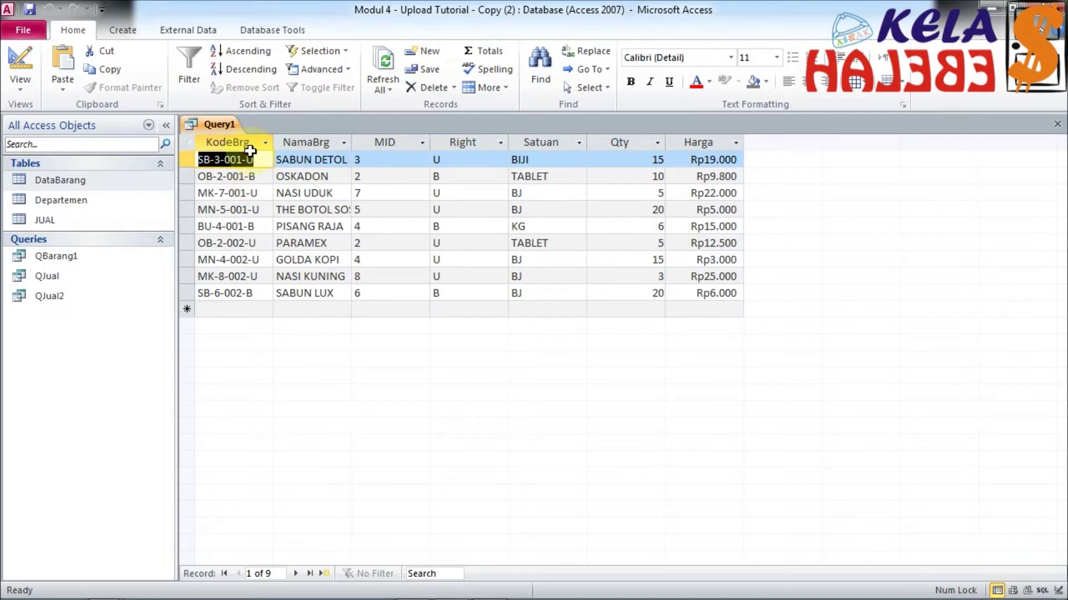
click(20, 65)
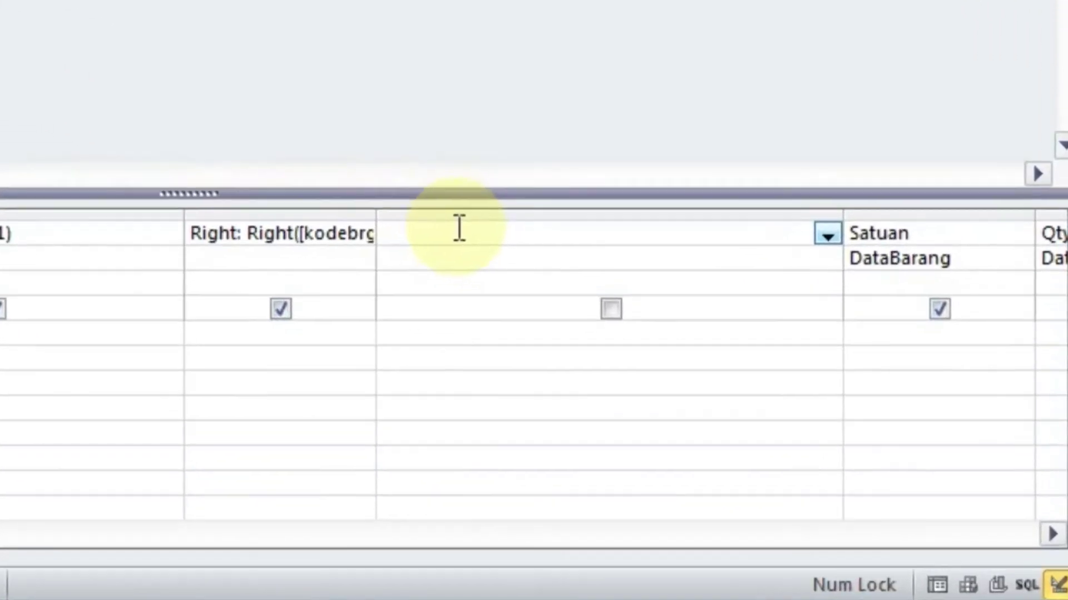
text(IIF(kode)
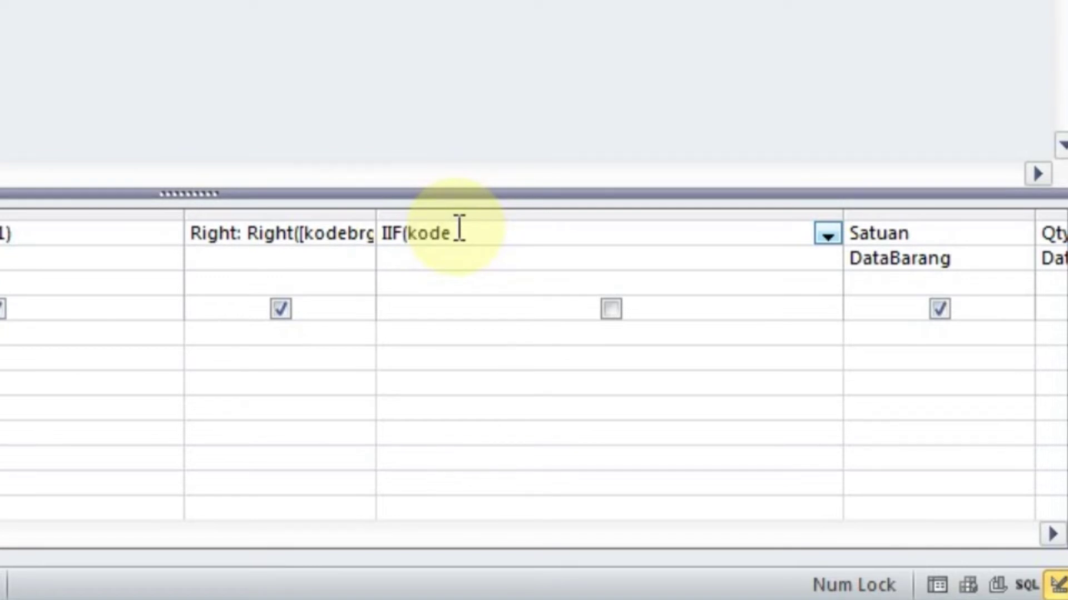
text(brg)
key(BackSpace)
key(BackSpace)
key(BackSpace)
key(BackSpace)
key(BackSpace)
key(BackSpace)
key(BackSpace)
text(right([kodebrg)
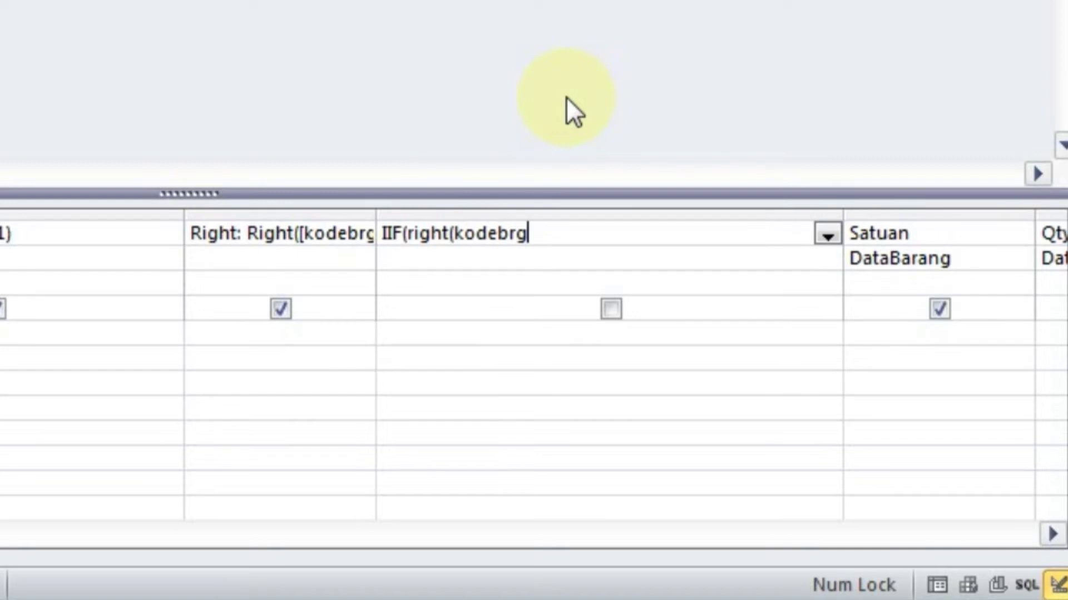
text(;1)="U")
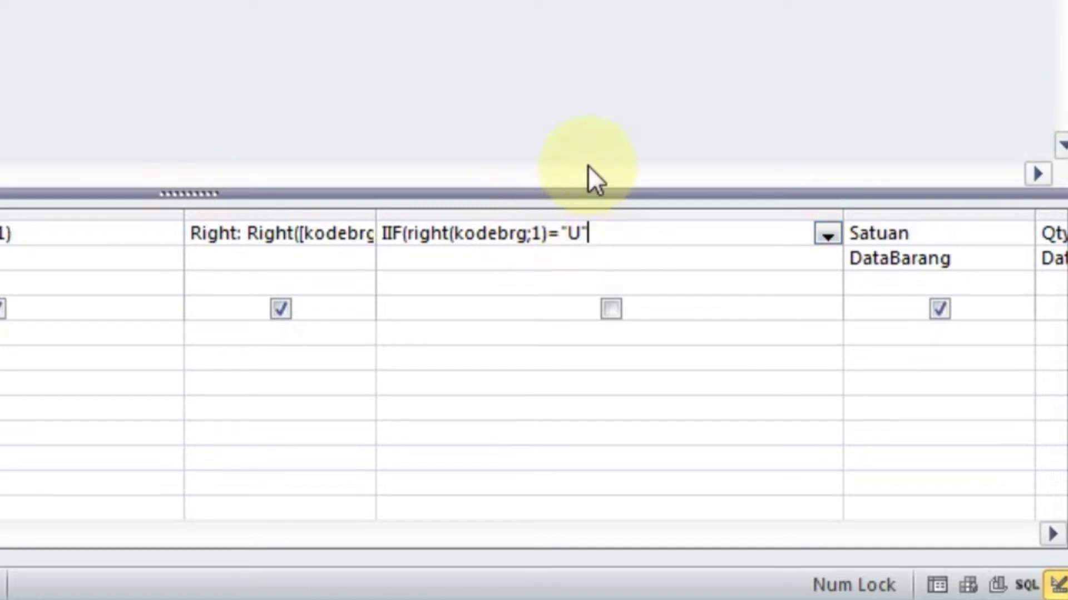
Add "UMUM" as the IIF result for codes ending in U, followed by a semicolon separator.
text(;"UMUM)
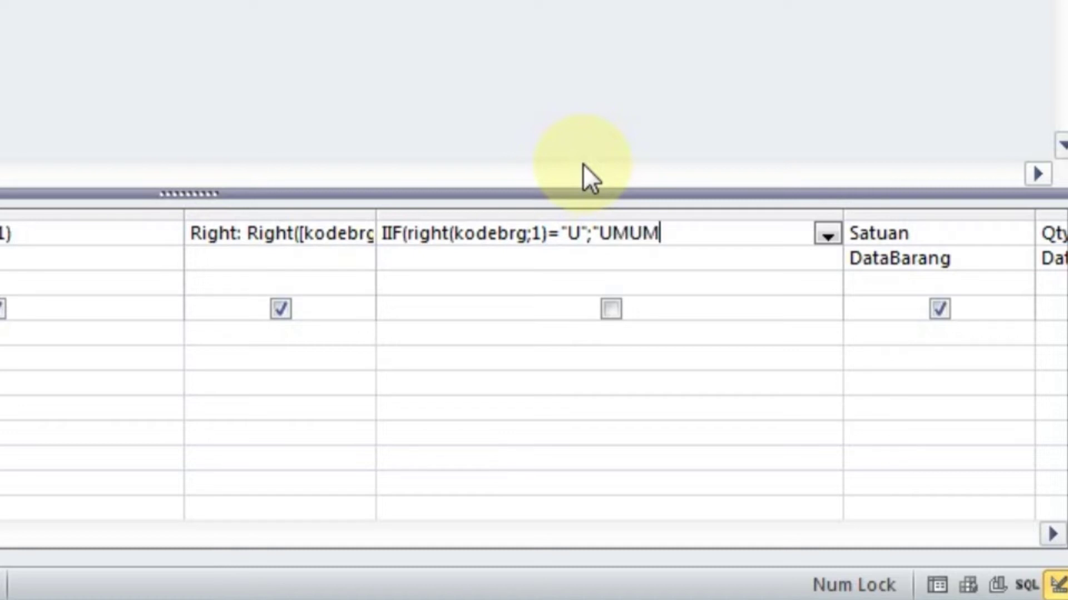
text(")
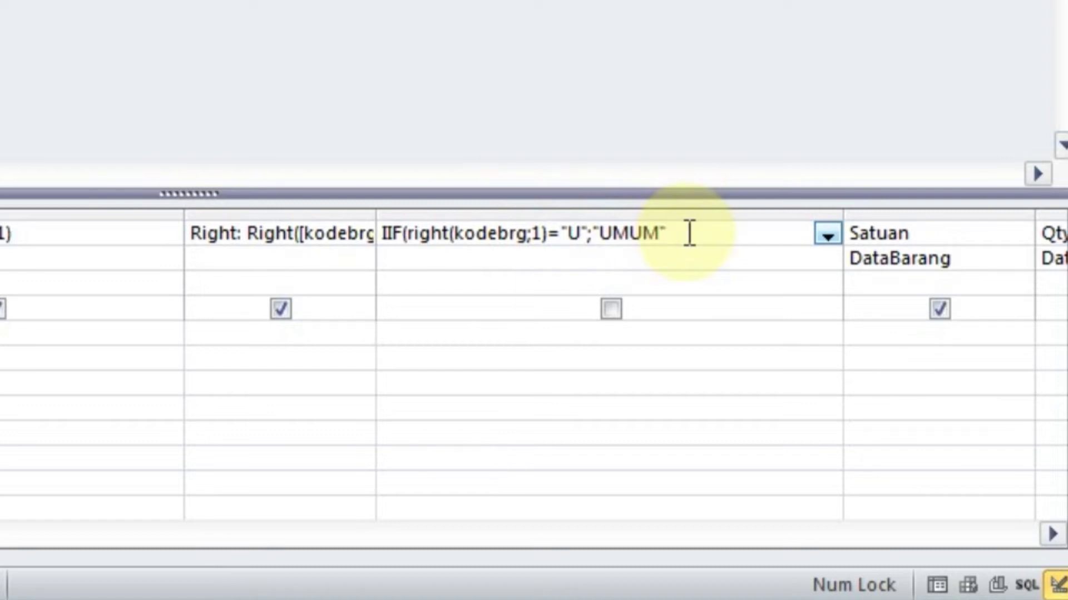
double_click(629, 232)
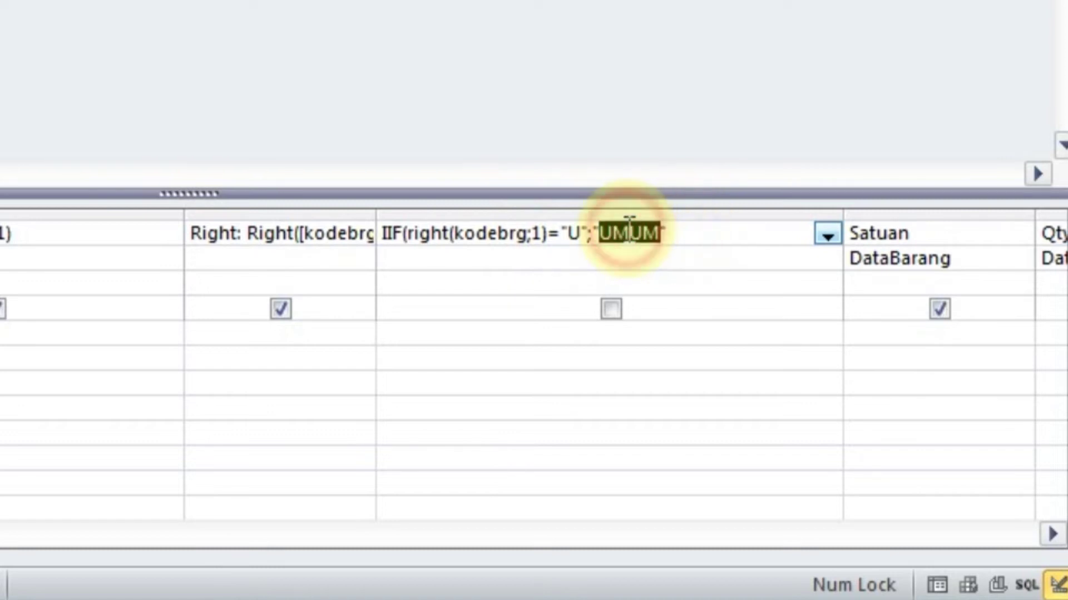
click(684, 239)
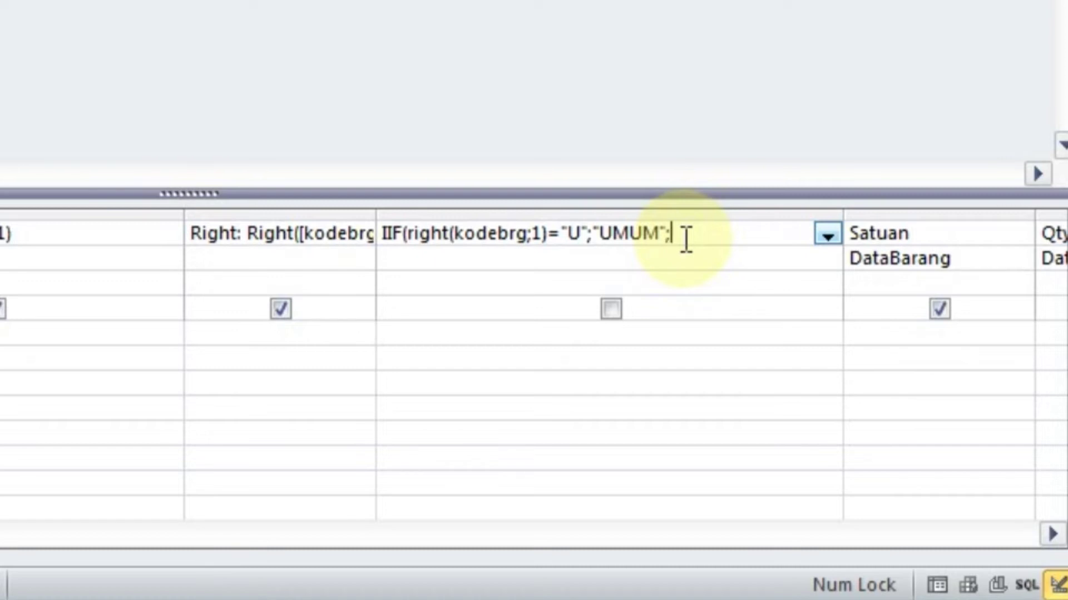
Nest a second condition IIF(right(kodebrg;1)="B" in the expression, widening its column to fit.
text(IIF)
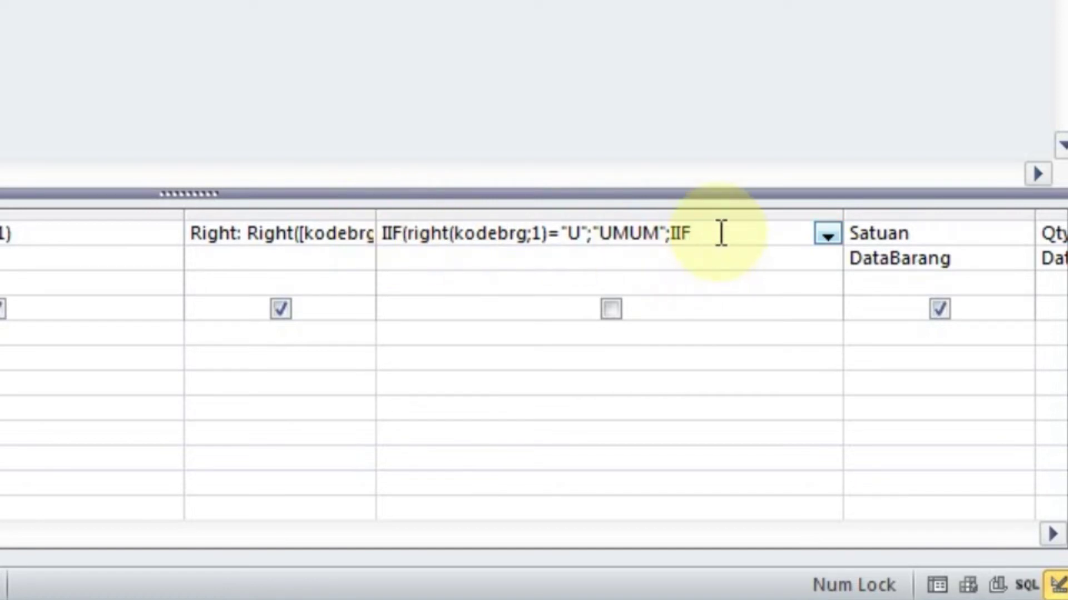
text(()
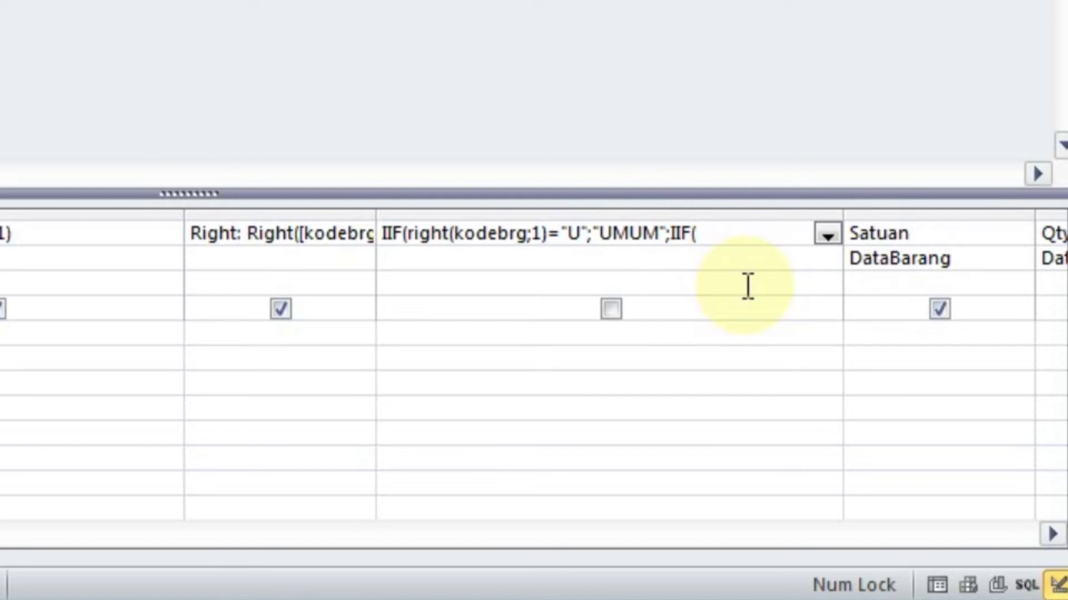
text(right)
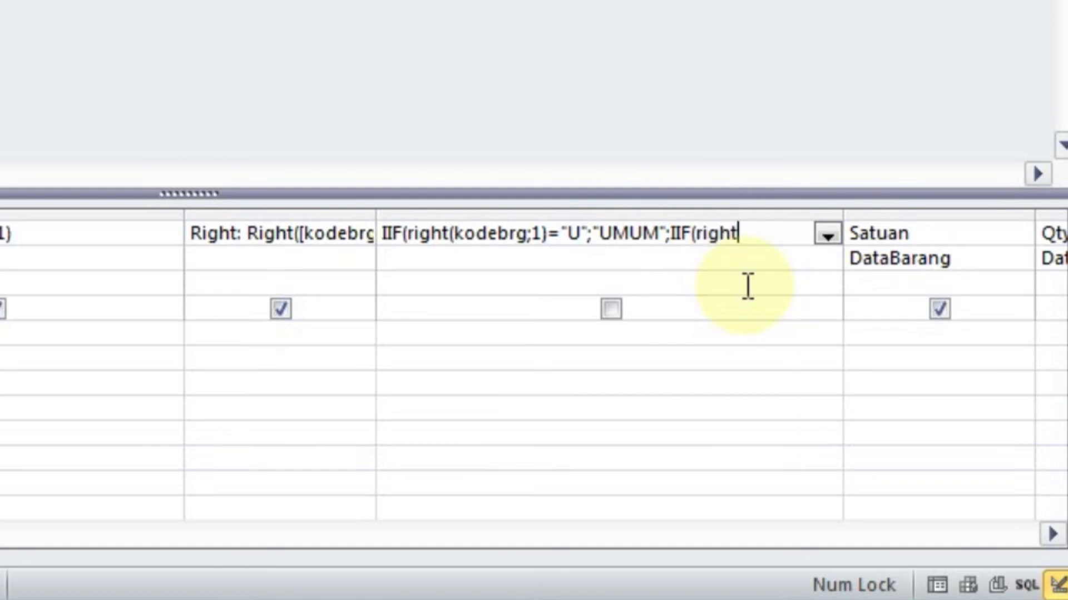
text((kode)
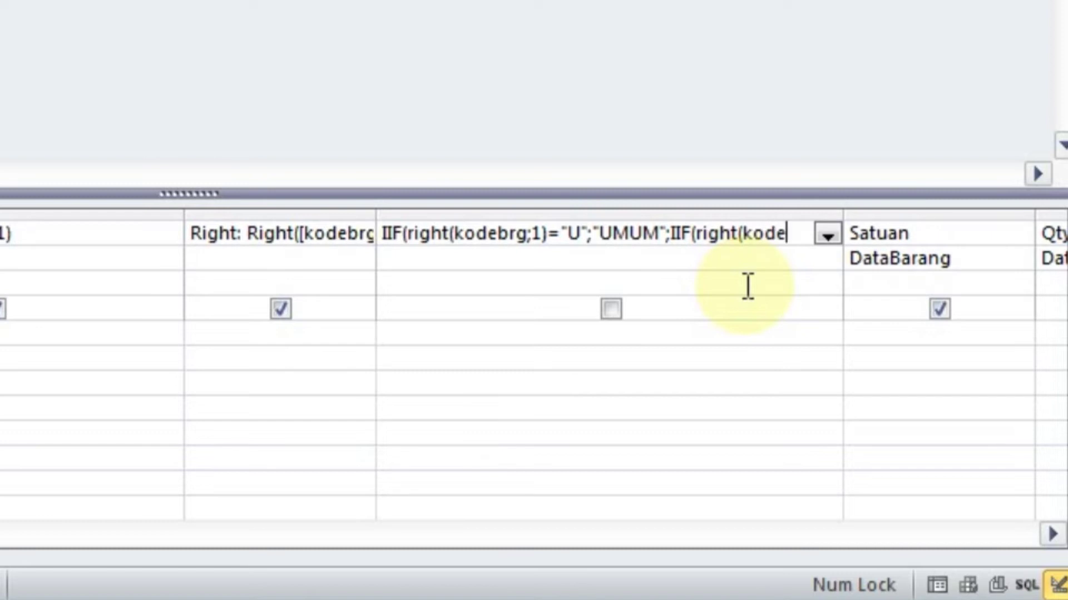
text(brg)
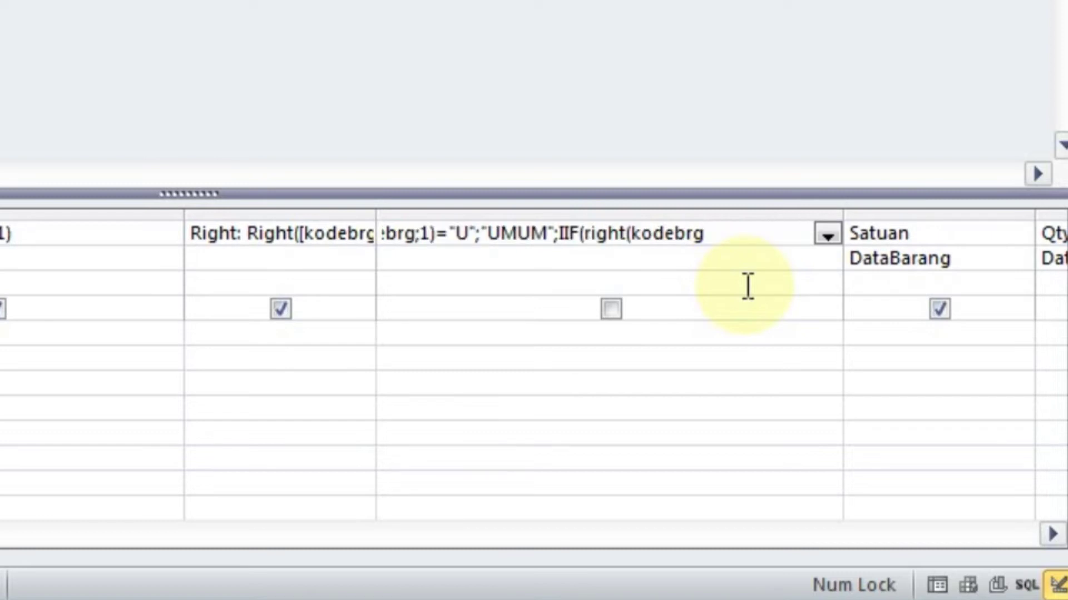
drag(844, 214, 1020, 221)
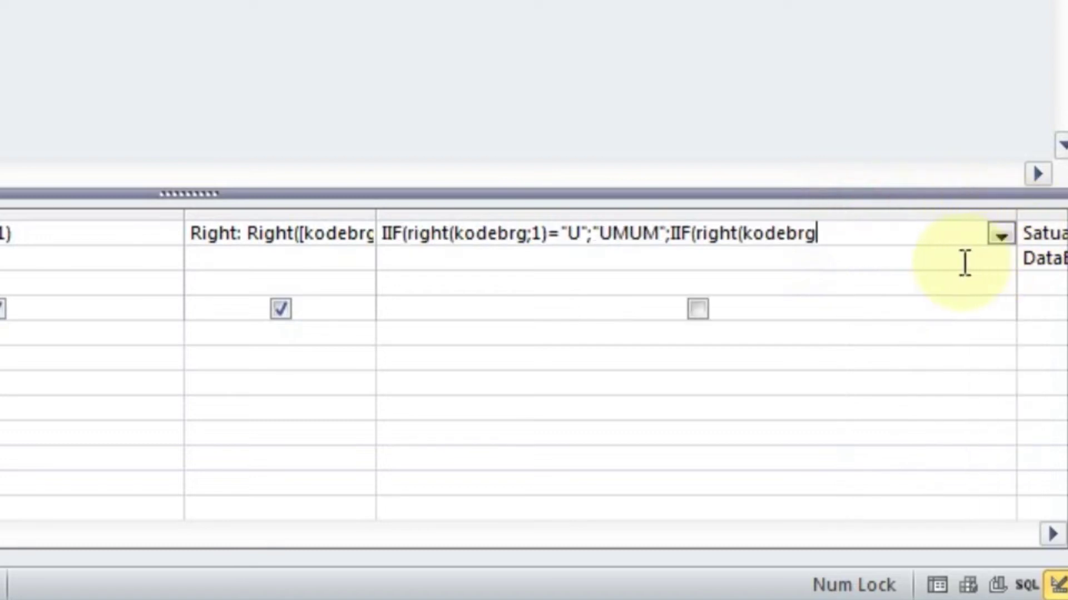
click(852, 232)
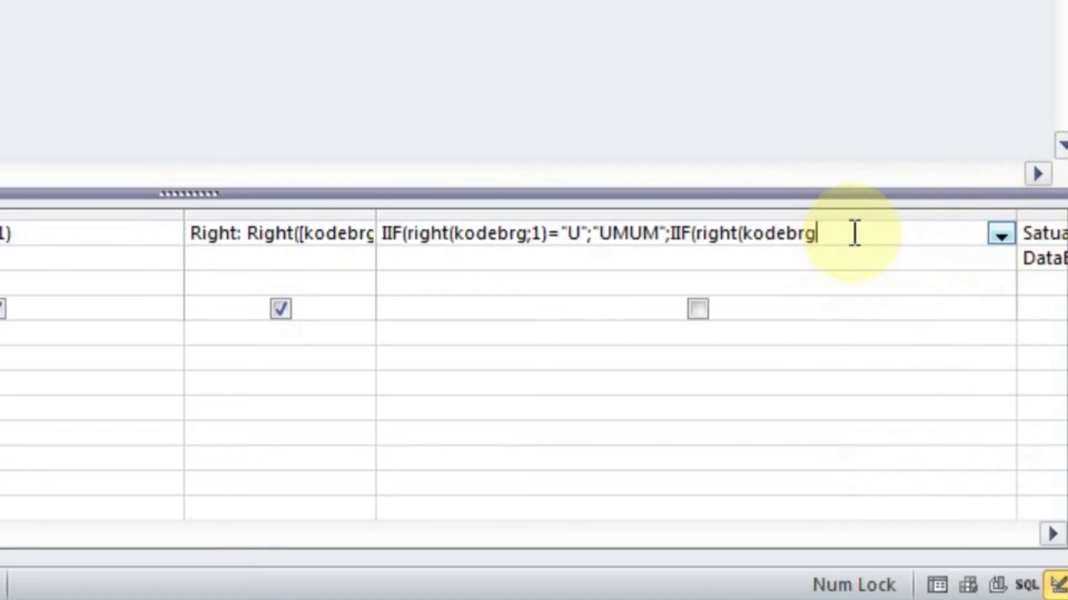
text(;1)="B")
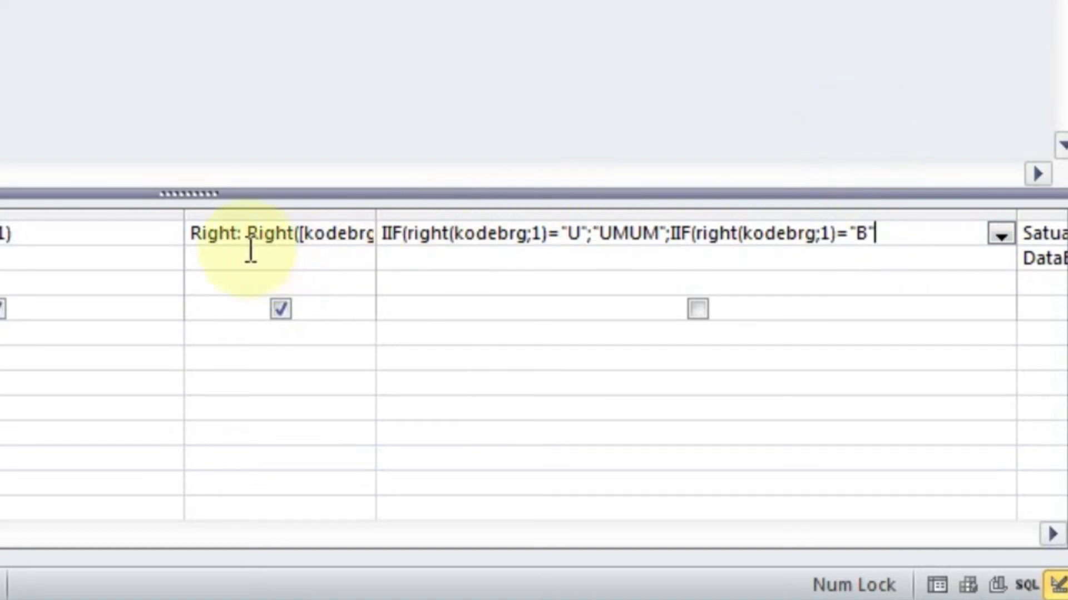
Narrow the MID column, widen the expression column, and add "BIASA"; as the result for codes ending in B.
drag(180, 218, 29, 214)
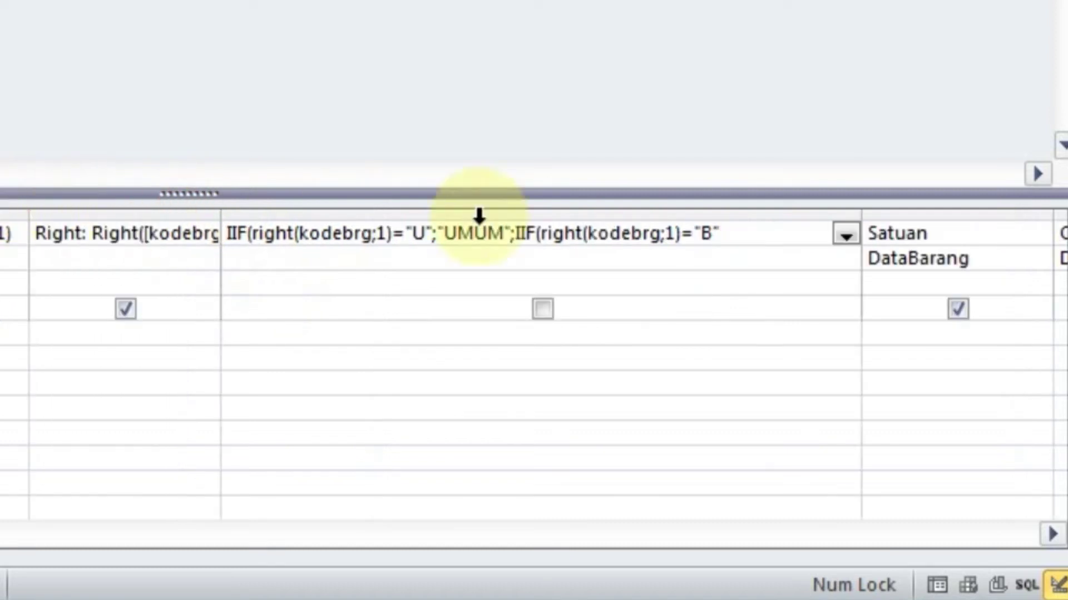
drag(860, 216, 1042, 223)
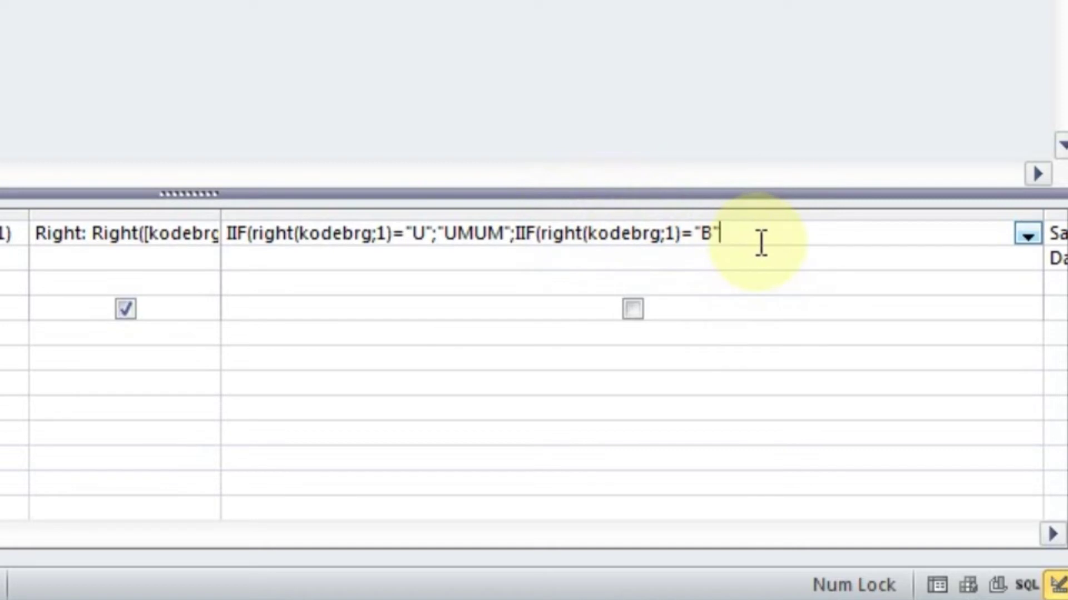
text(;)
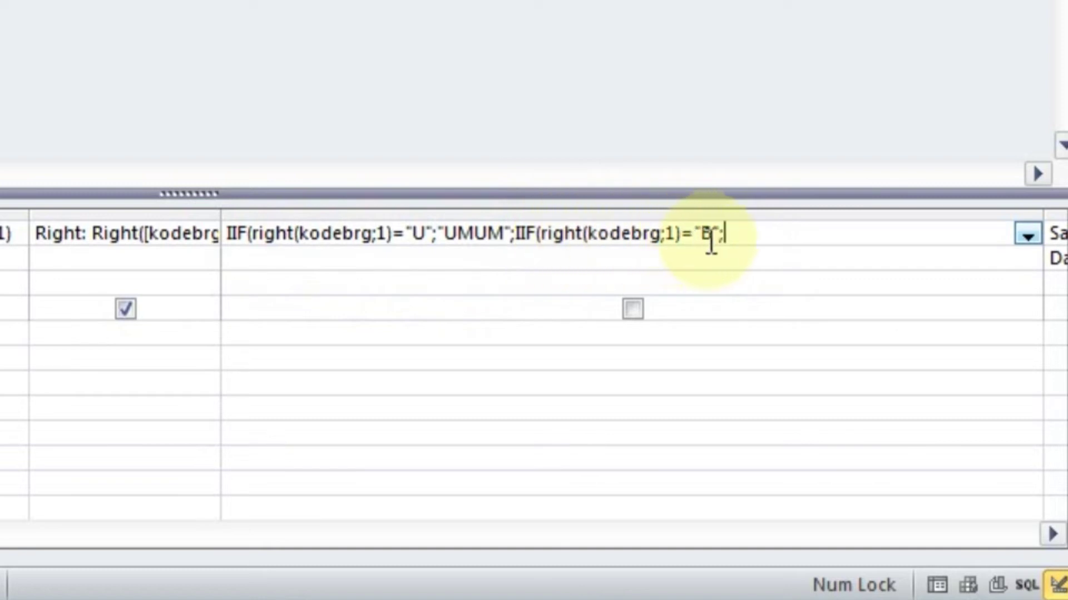
text(")
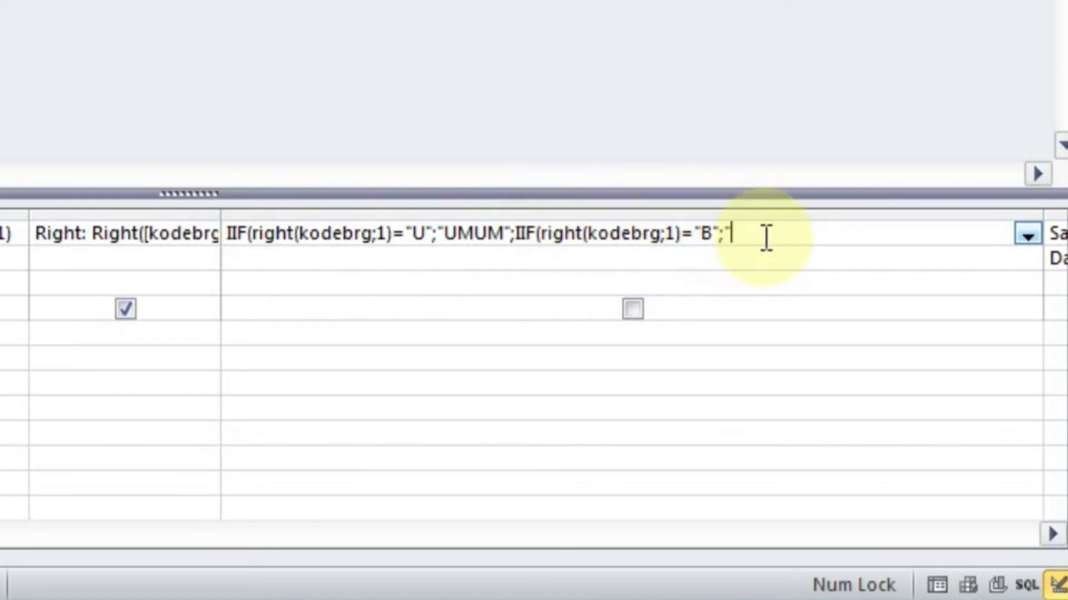
text(BIASA)
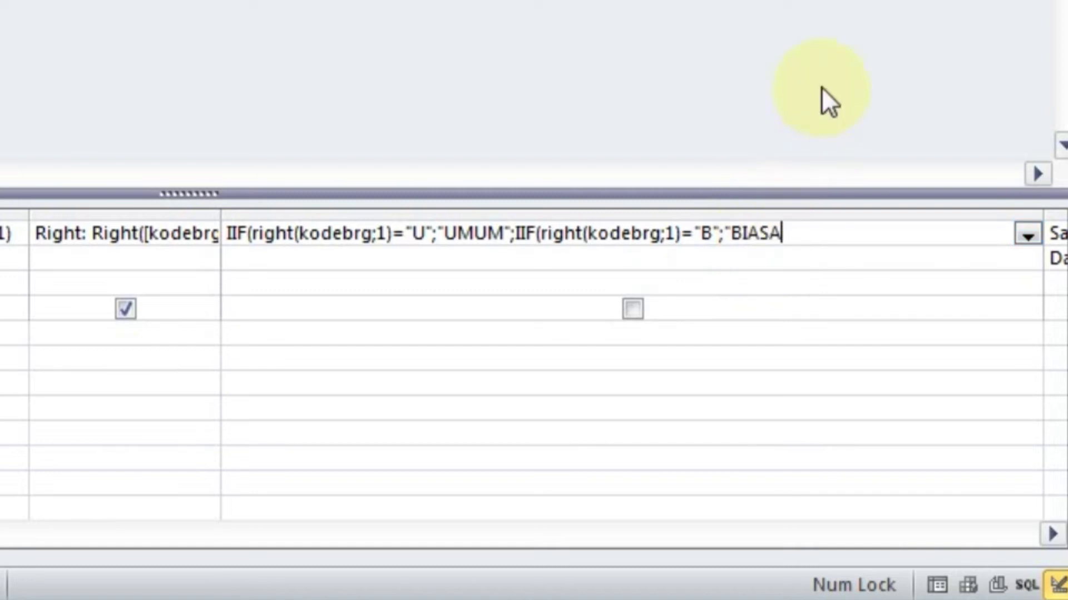
text(")
text(;)
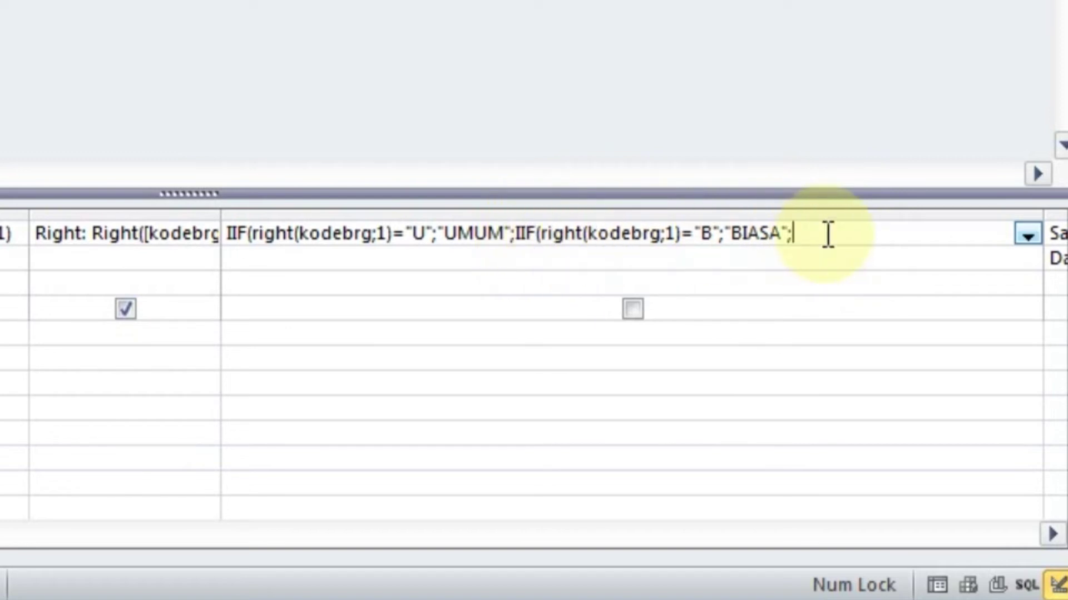
Add "KOSONG" as the fallback value of the nested IIF and close the expression.
text(")
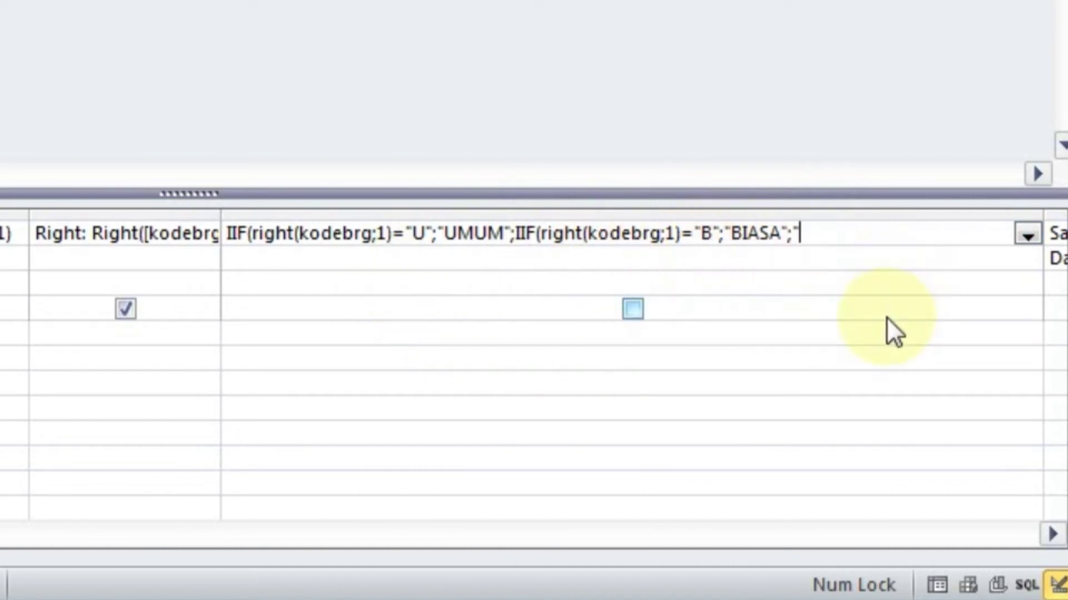
text(KOSO)
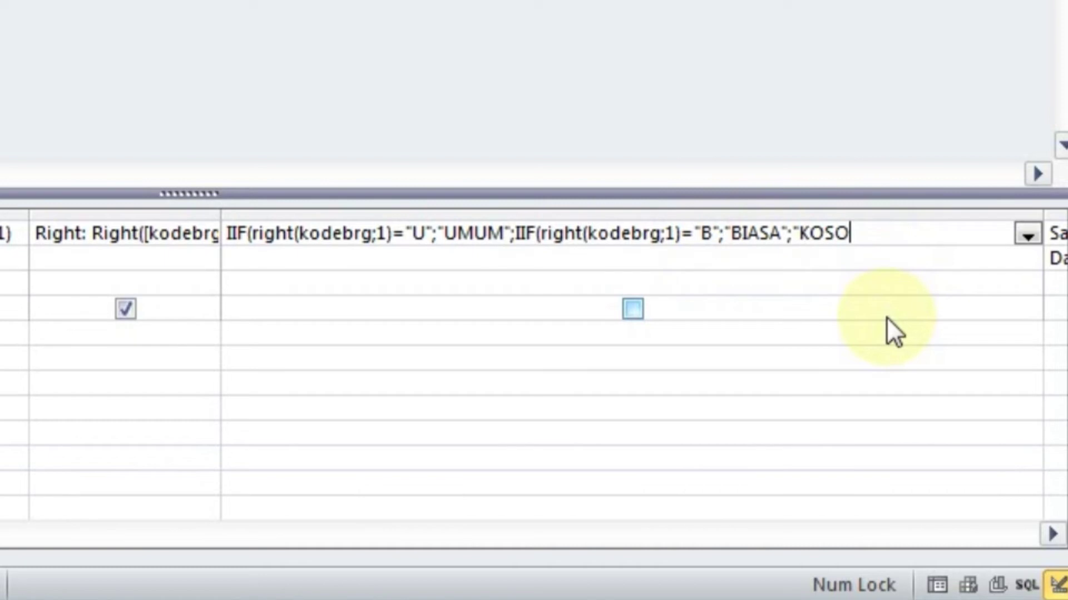
text(NG")
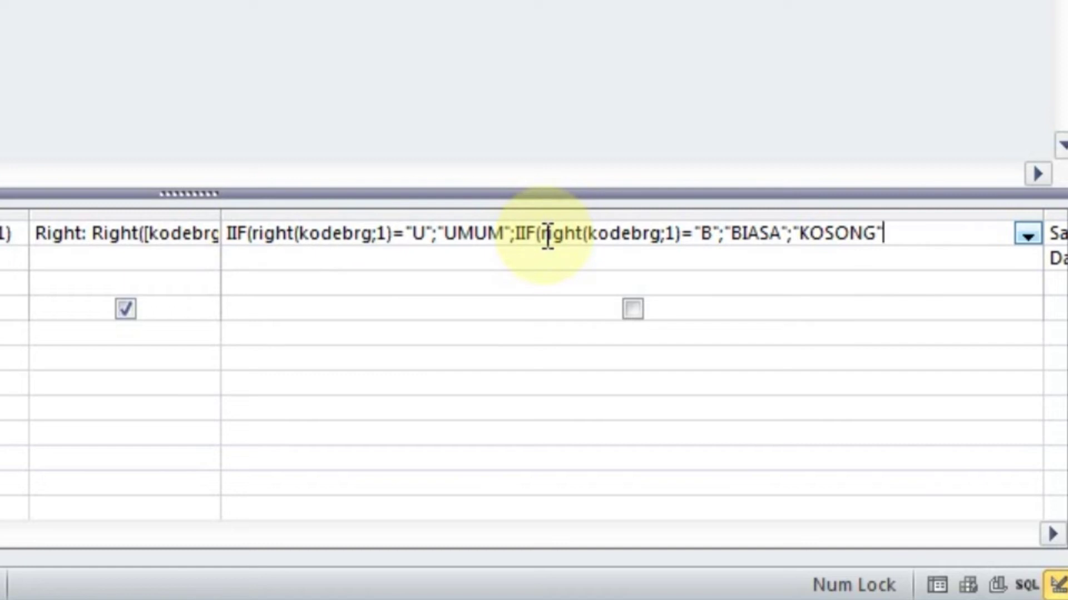
text()))
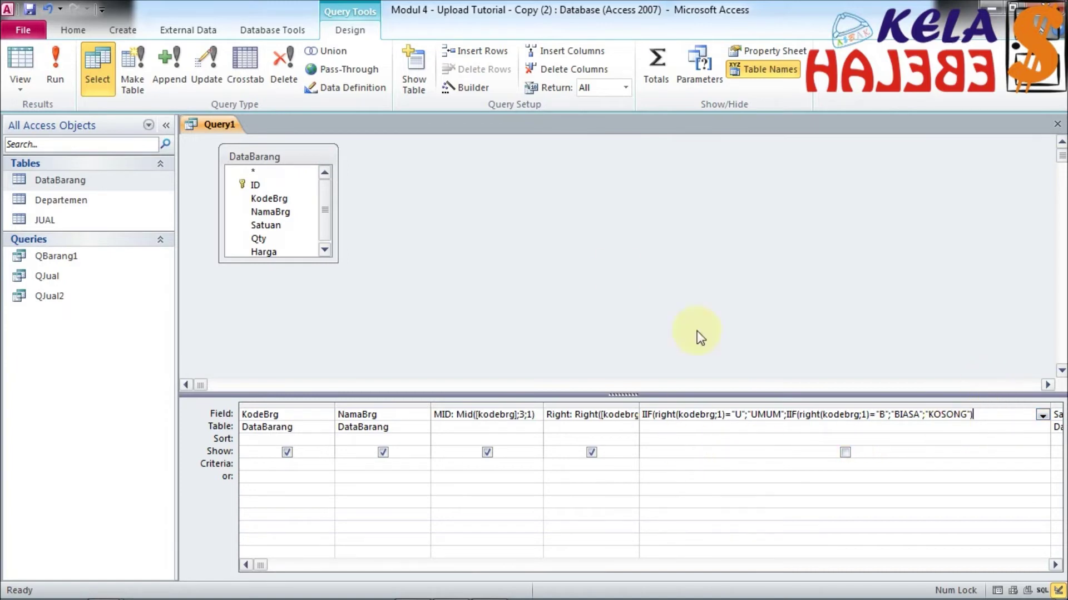
Try to run the query, add the missing closing parenthesis to the IIF expression and run it again.
click(55, 66)
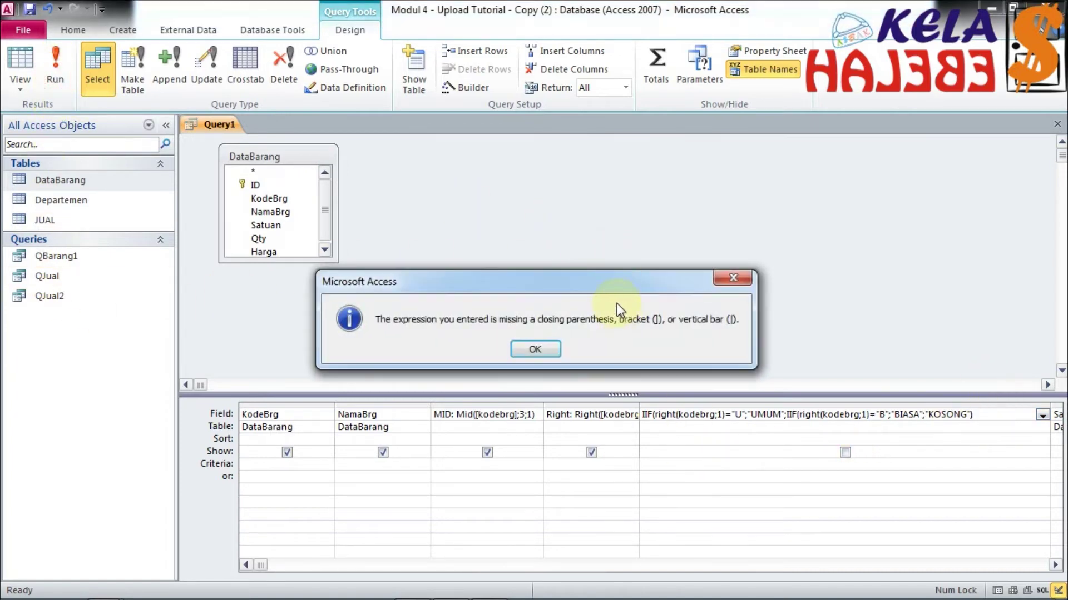
drag(605, 280, 662, 244)
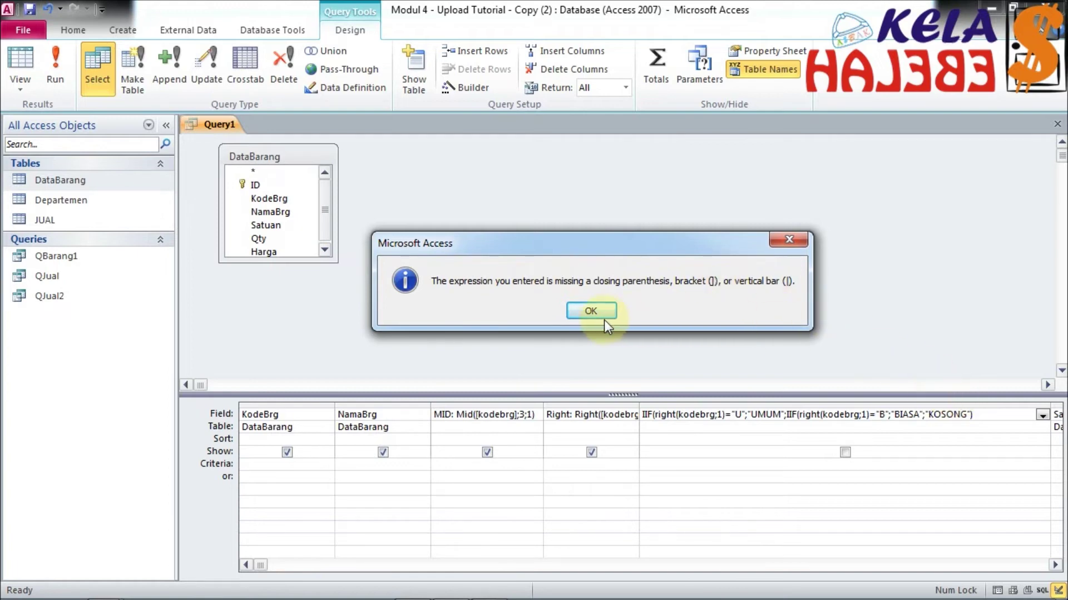
click(591, 311)
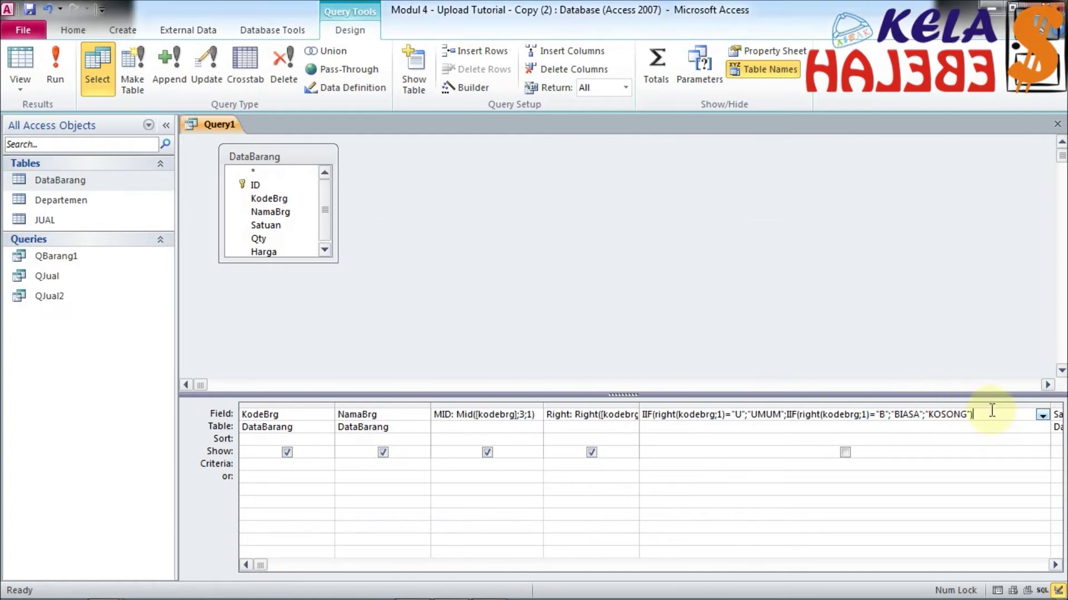
text())
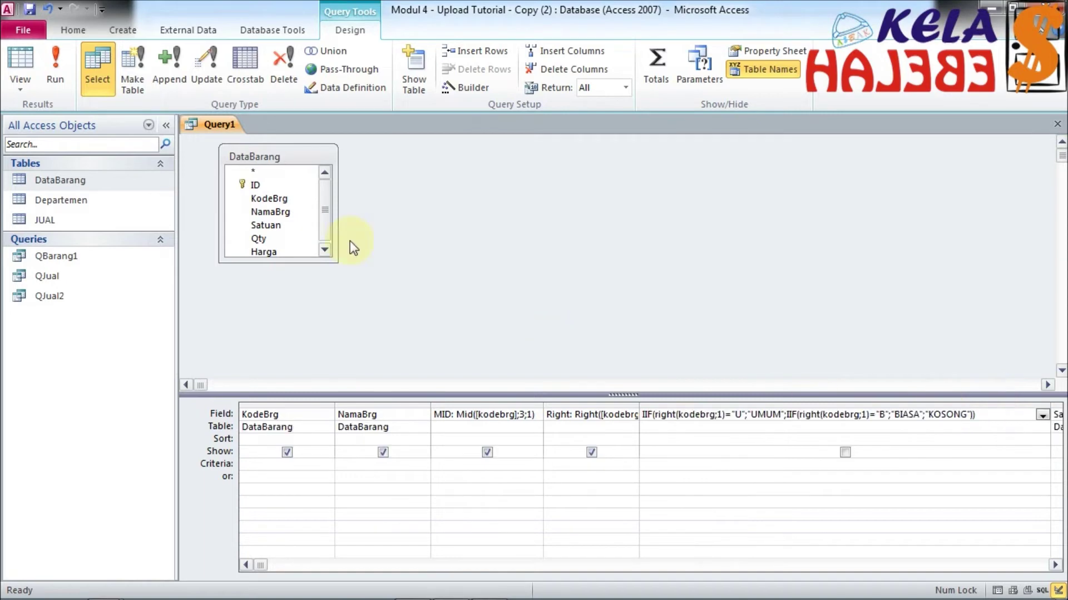
click(56, 70)
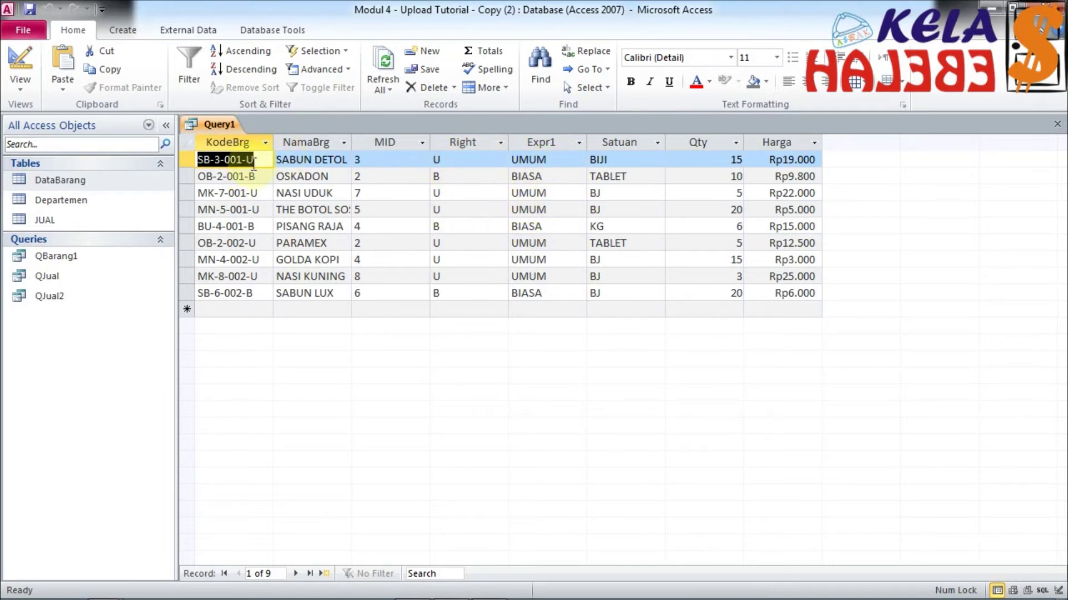
Rename the calculated field Expr1 to Jenis in the query design and run the query.
click(20, 64)
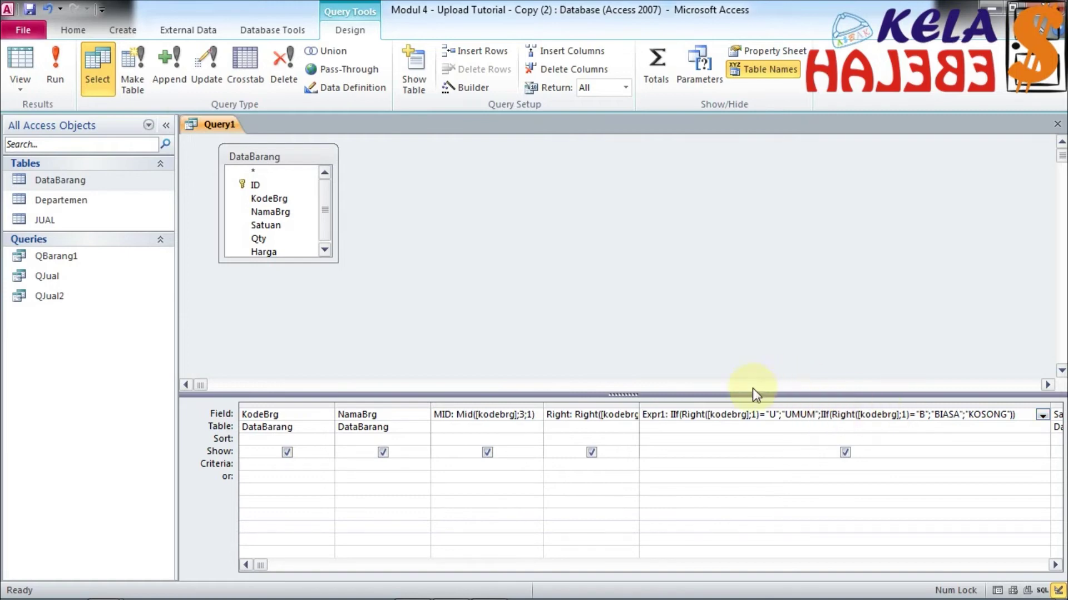
double_click(651, 414)
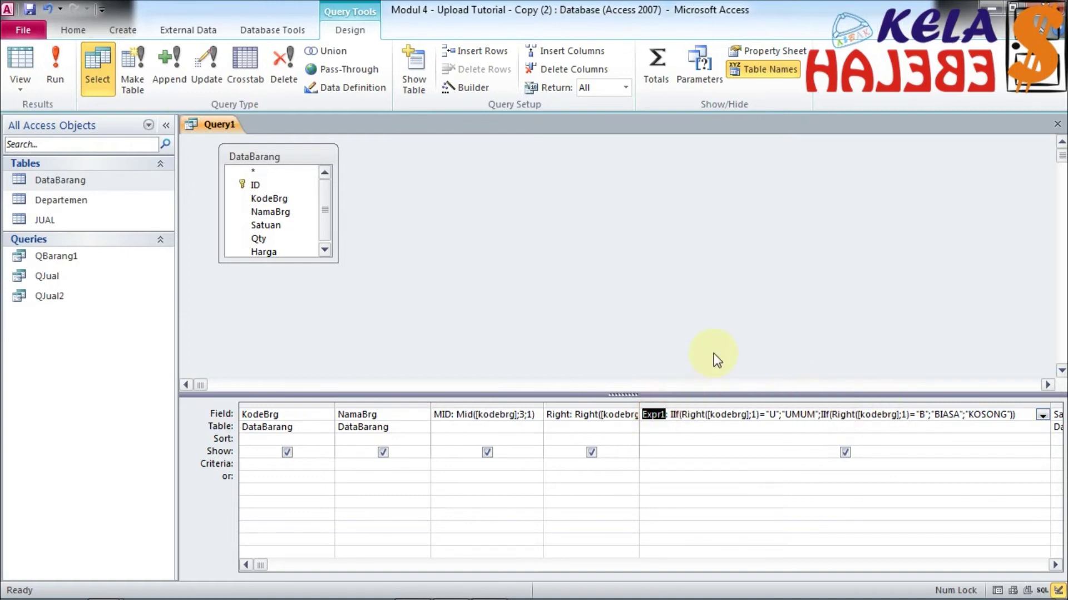
text(Ket)
key(BackSpace)
key(BackSpace)
key(BackSpace)
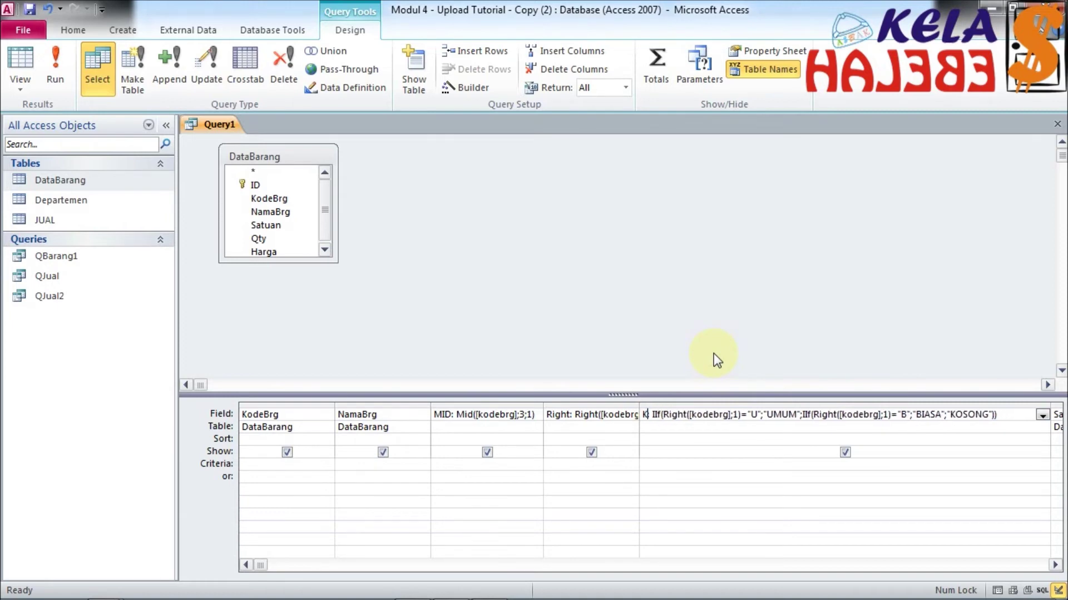
text(Jenis)
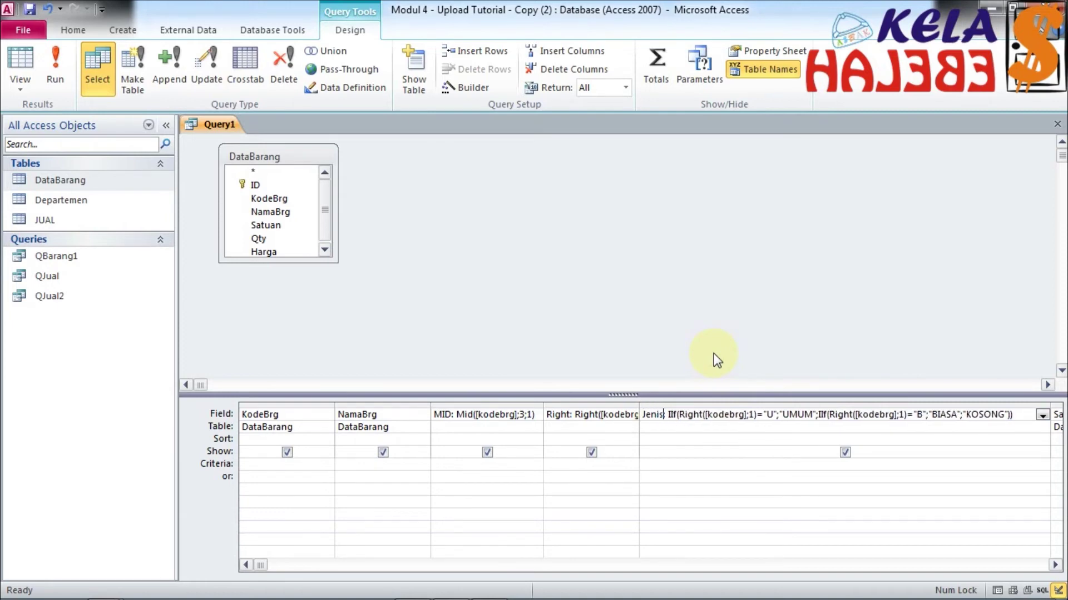
click(71, 56)
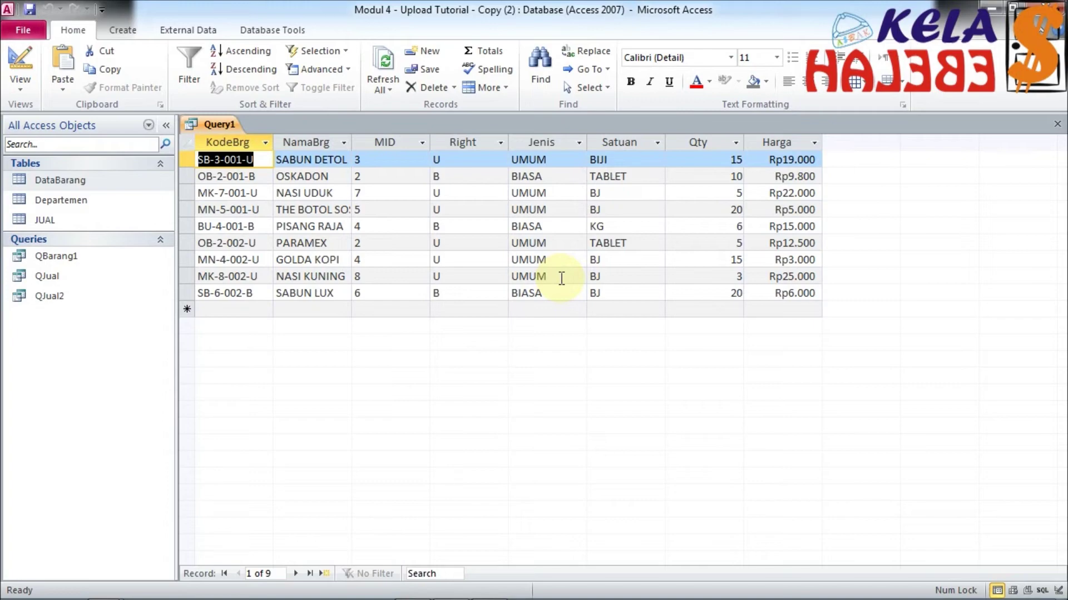
Switch to the slide show, advance the lesson outline to the topic on calculating totals in a query, and return to Access.
key(alt+Tab)
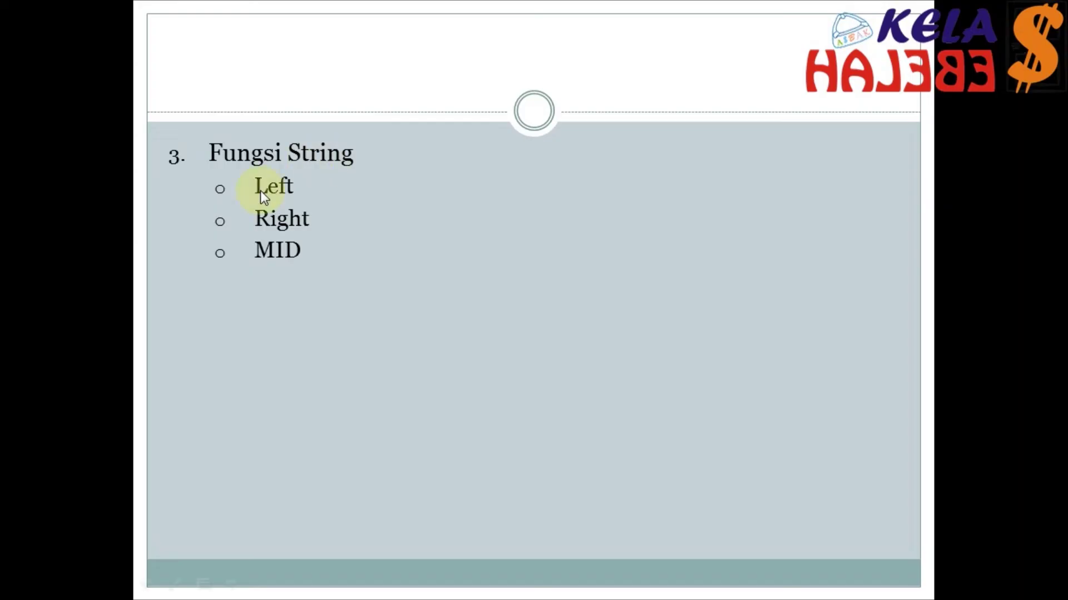
click(371, 248)
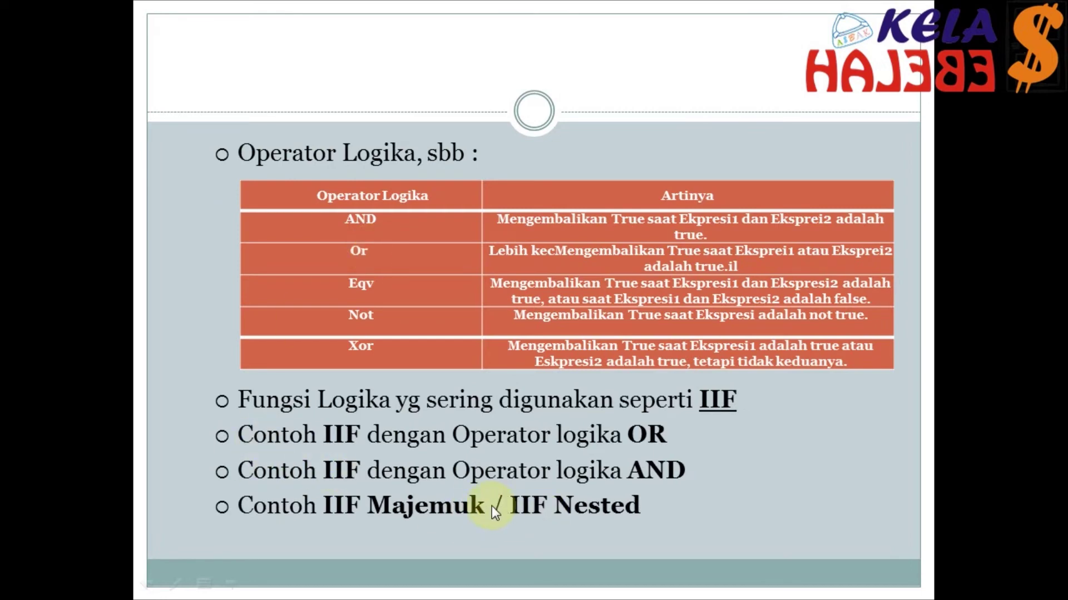
click(593, 444)
click(594, 445)
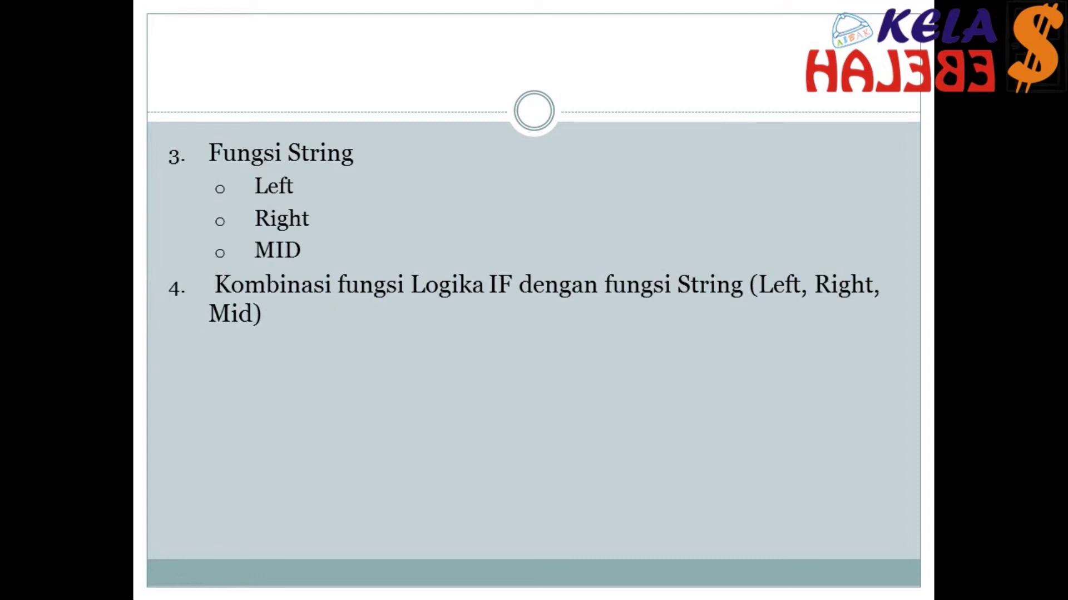
key(Right)
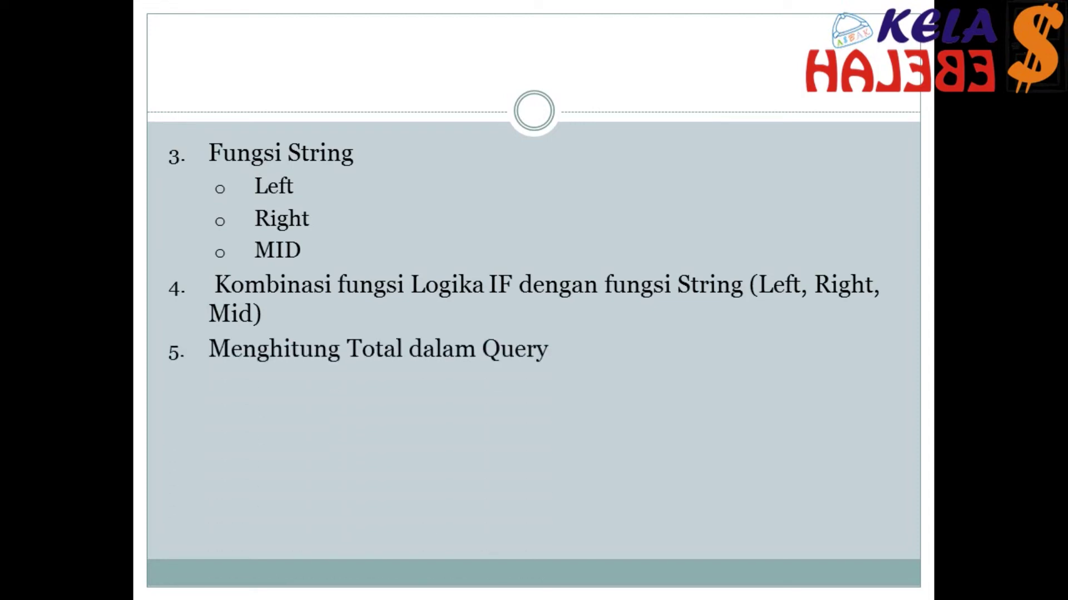
key(alt+Tab)
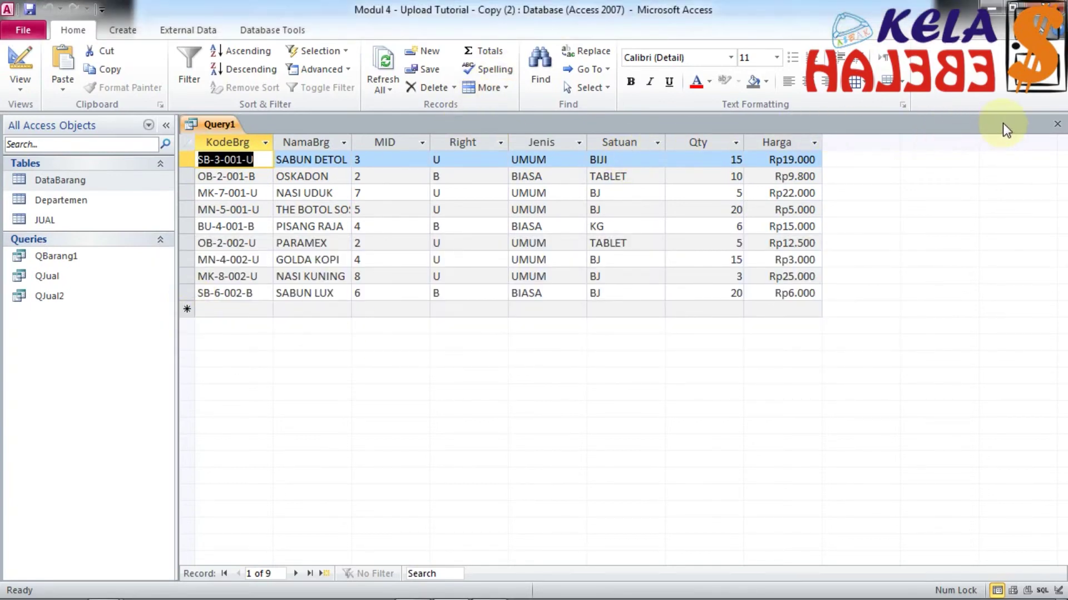
Save the query as QBarang2 and close it.
key(ctrl+s)
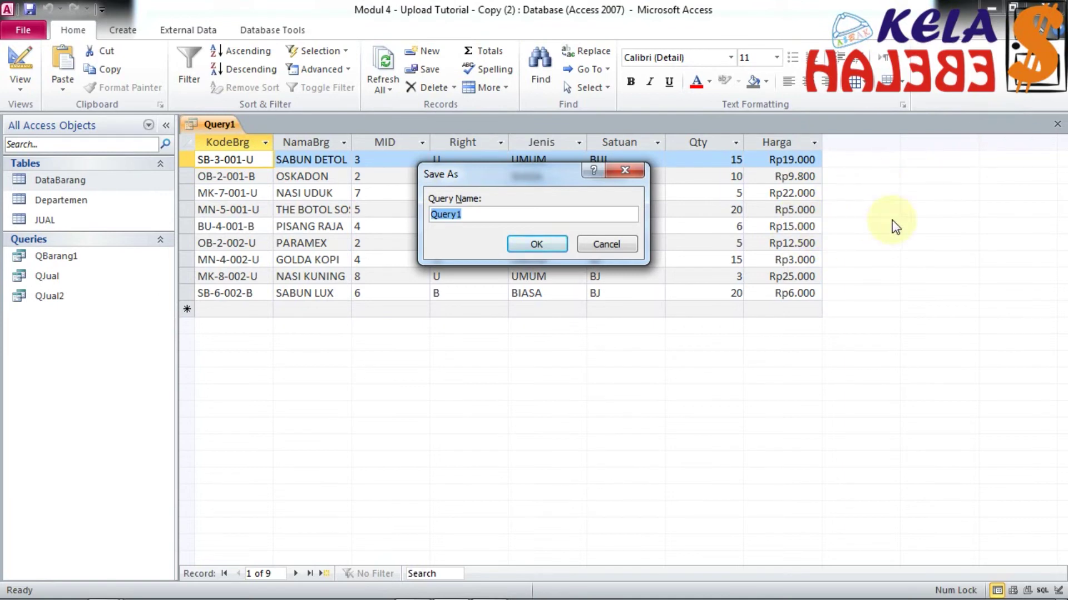
text(Qbarang2)
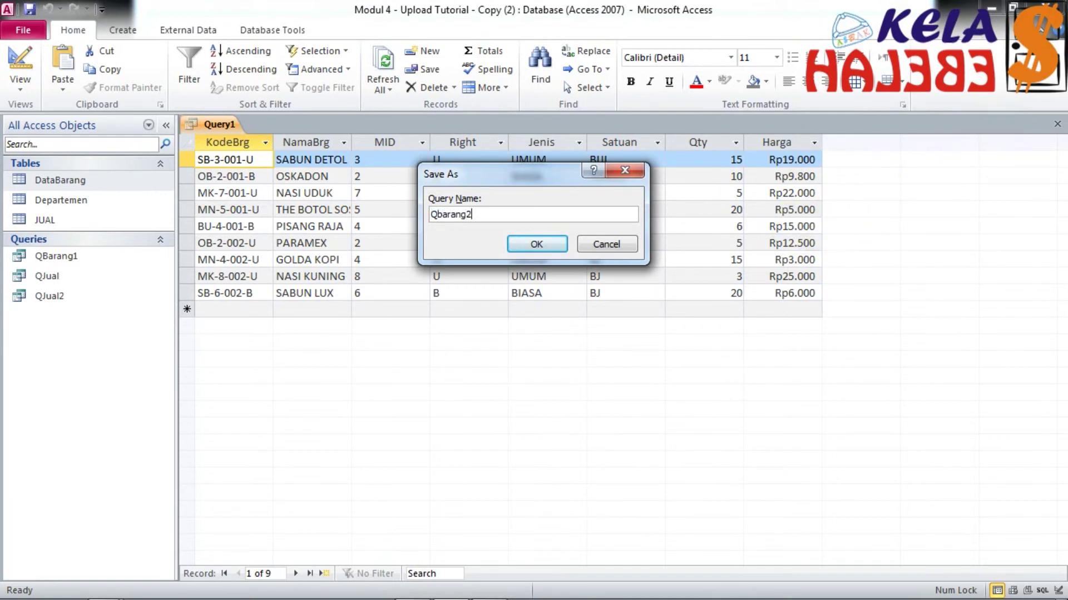
click(443, 214)
key(BackSpace)
text(B)
key(Return)
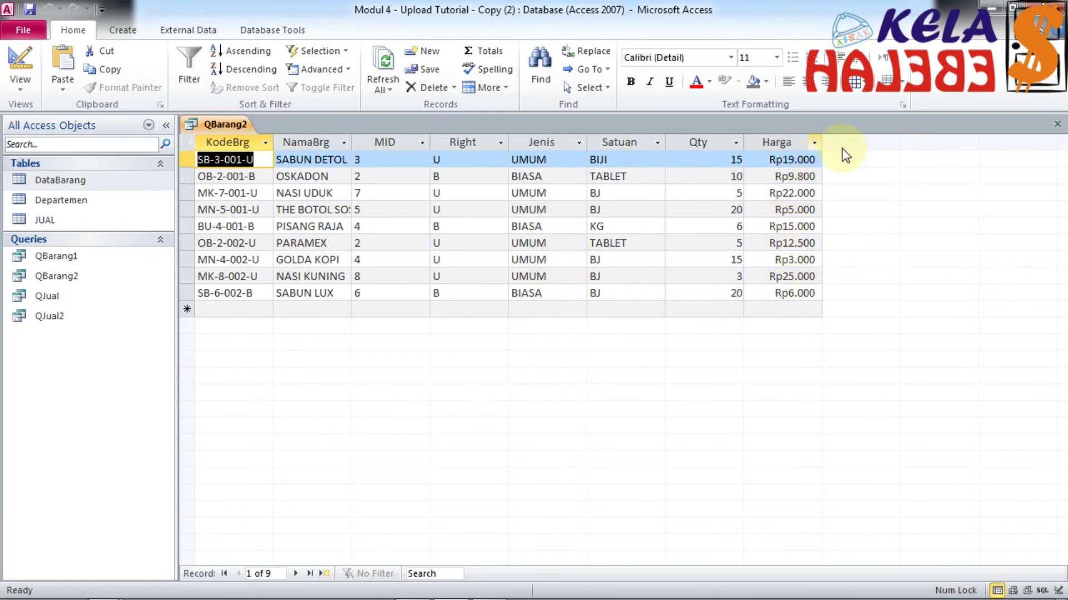
click(1057, 123)
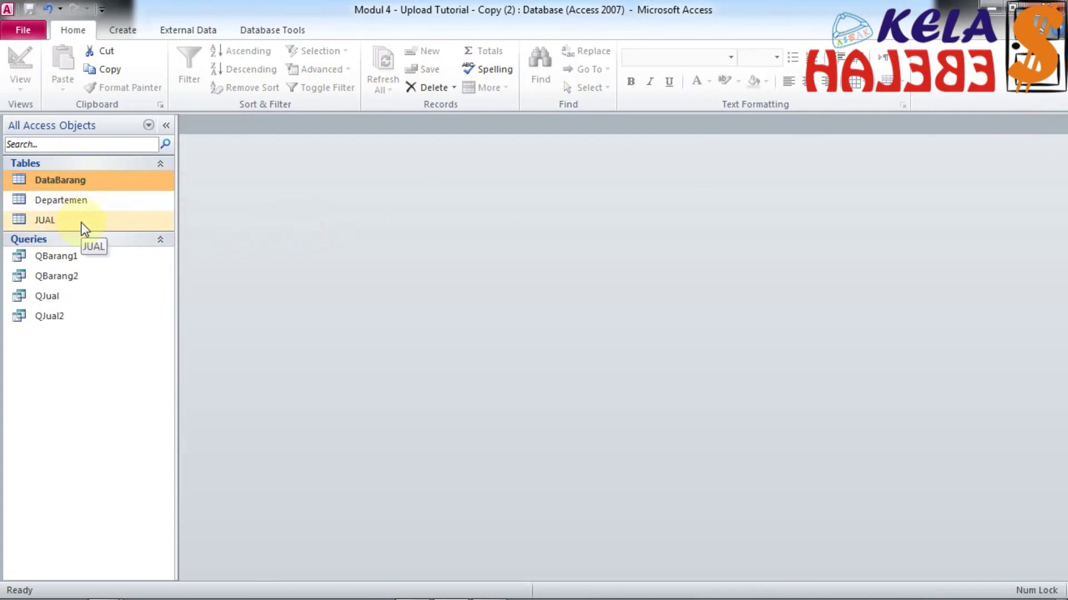
Open the QJual2 query and add a totals row that sums the Total column.
click(50, 317)
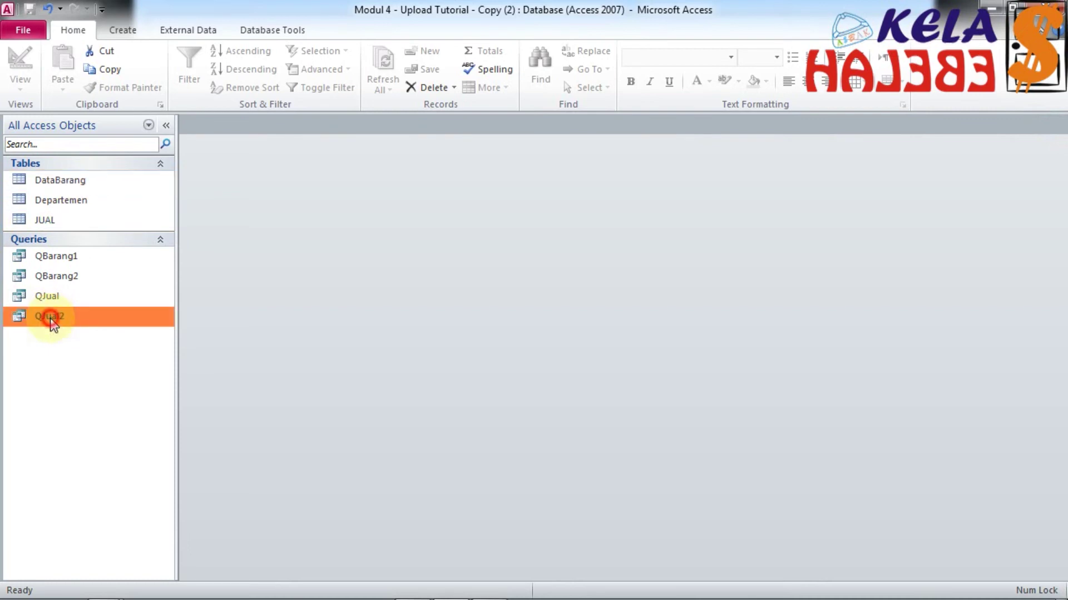
double_click(50, 317)
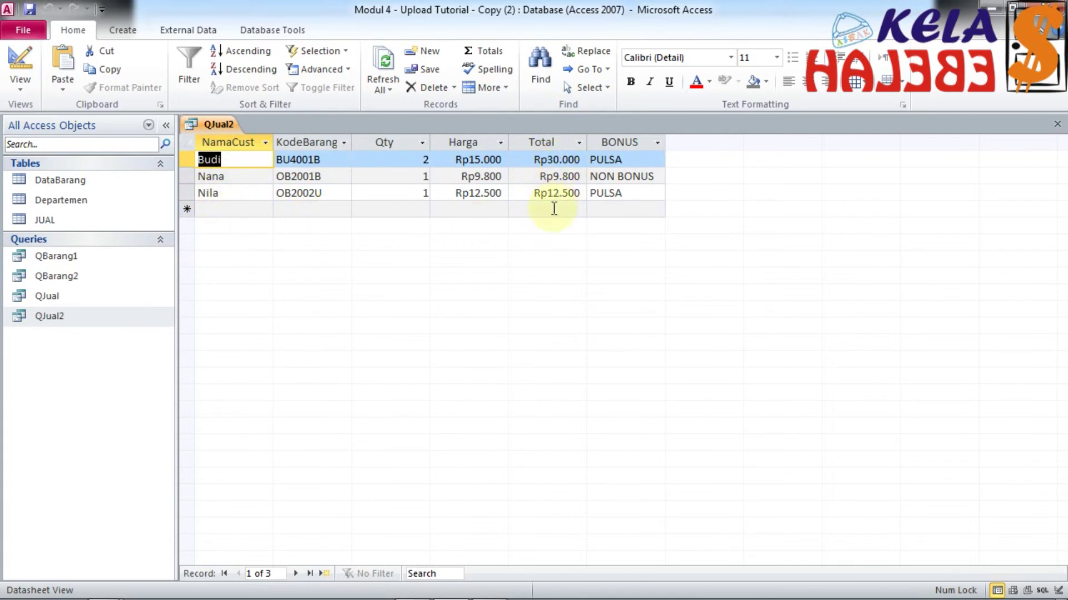
click(491, 51)
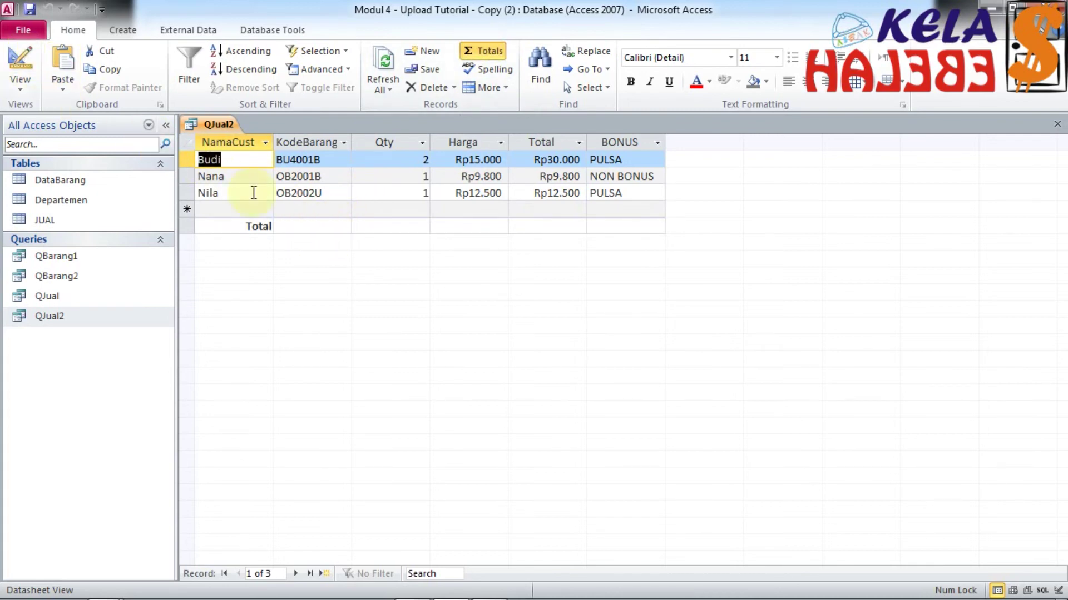
click(537, 227)
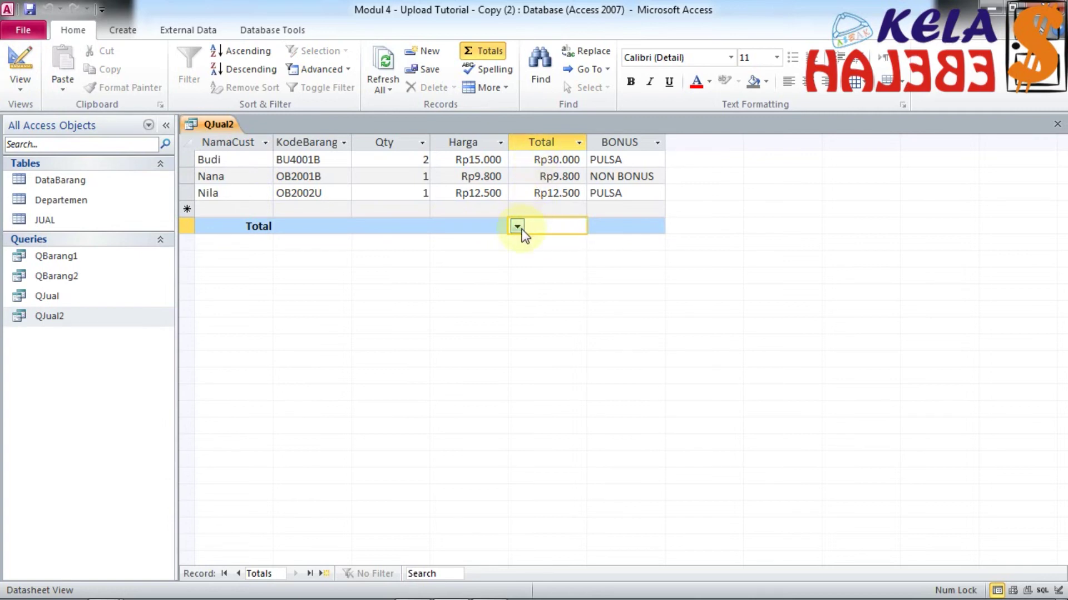
click(521, 228)
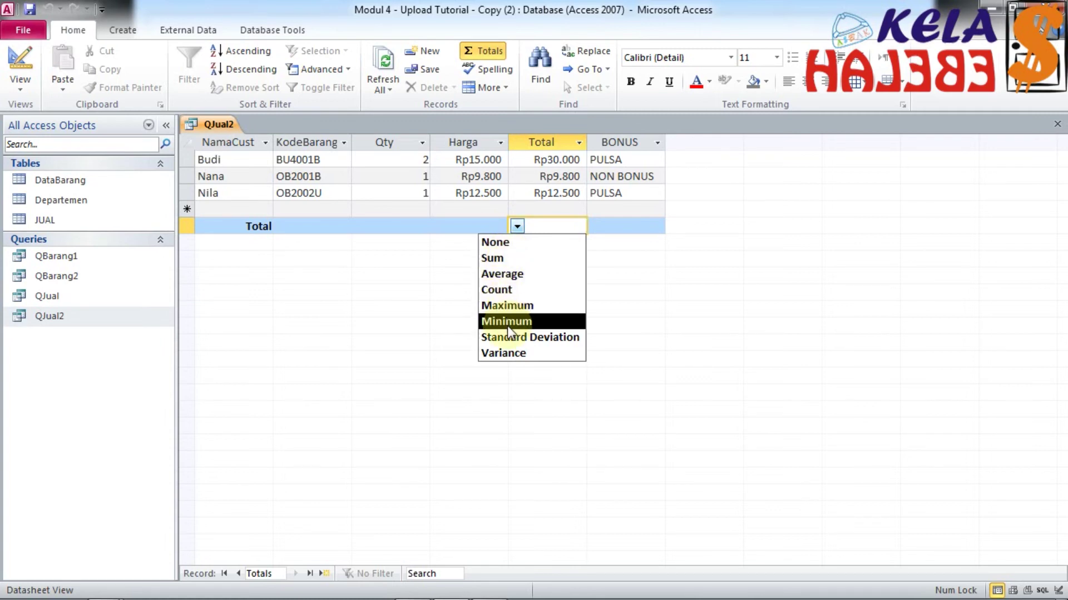
click(487, 258)
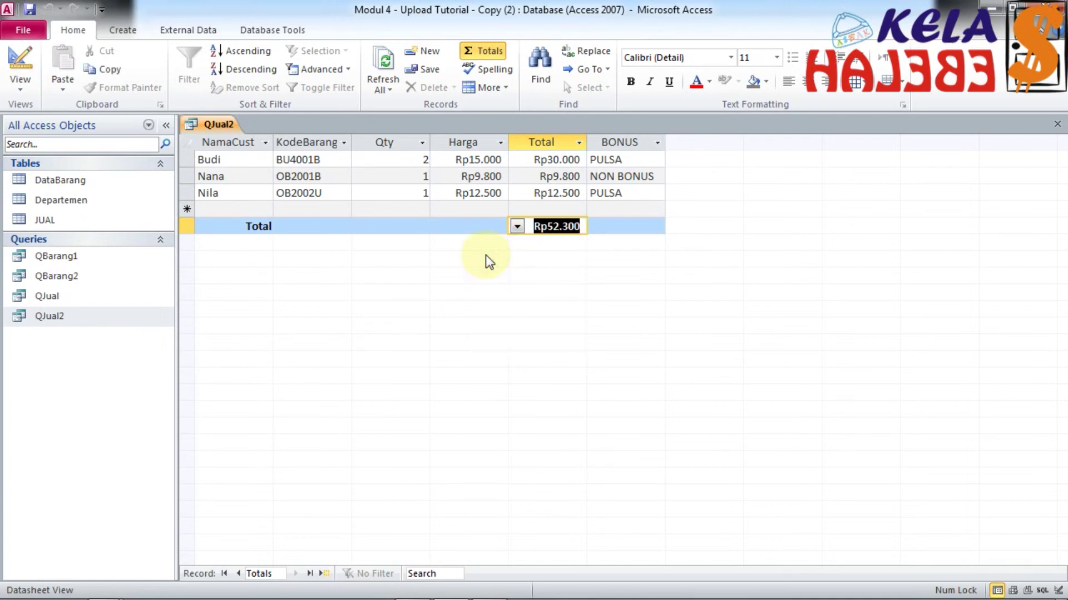
click(614, 225)
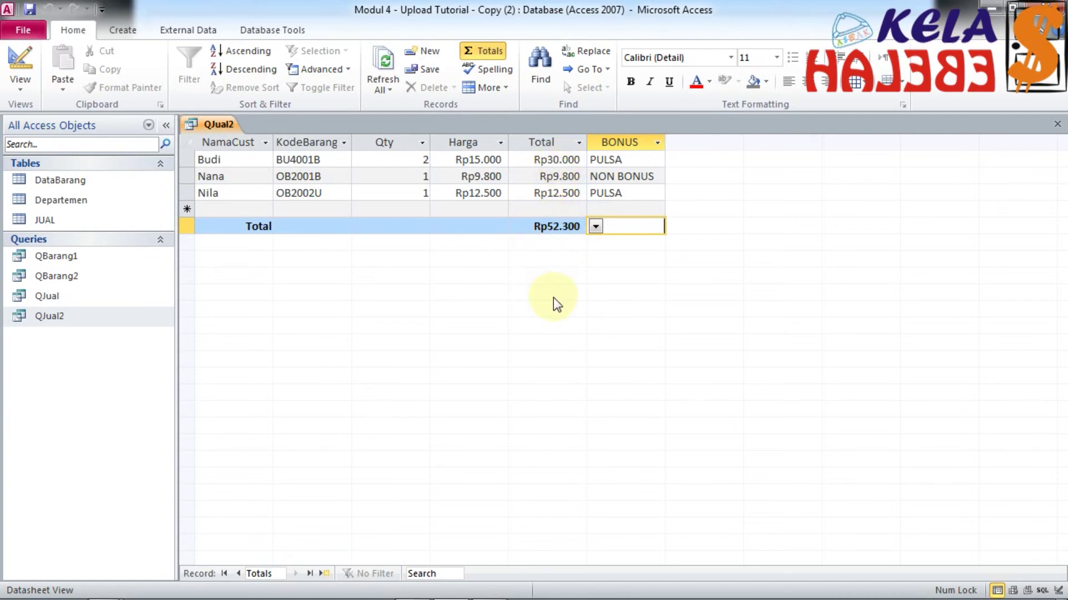
Switch to the slide show, reveal the topic on criteria in total calculations, and return to Access.
key(alt+Tab)
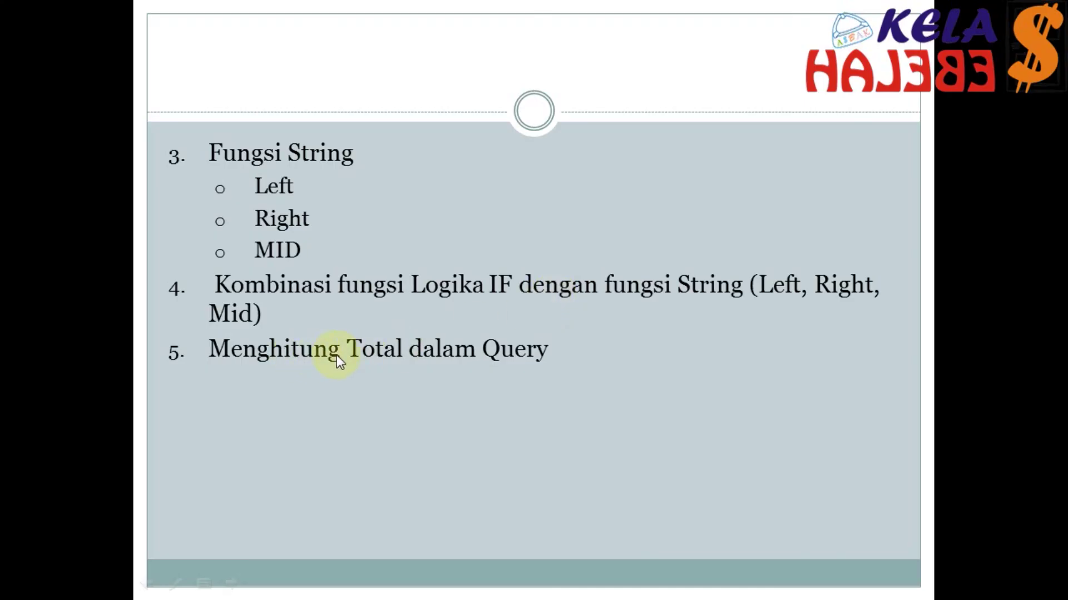
click(608, 348)
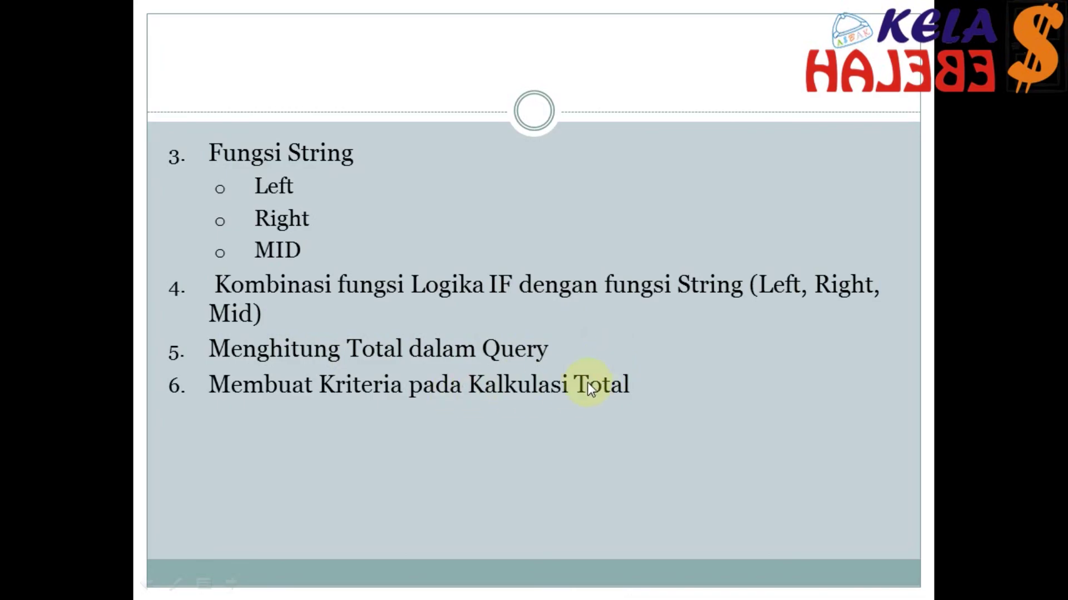
key(alt+Tab)
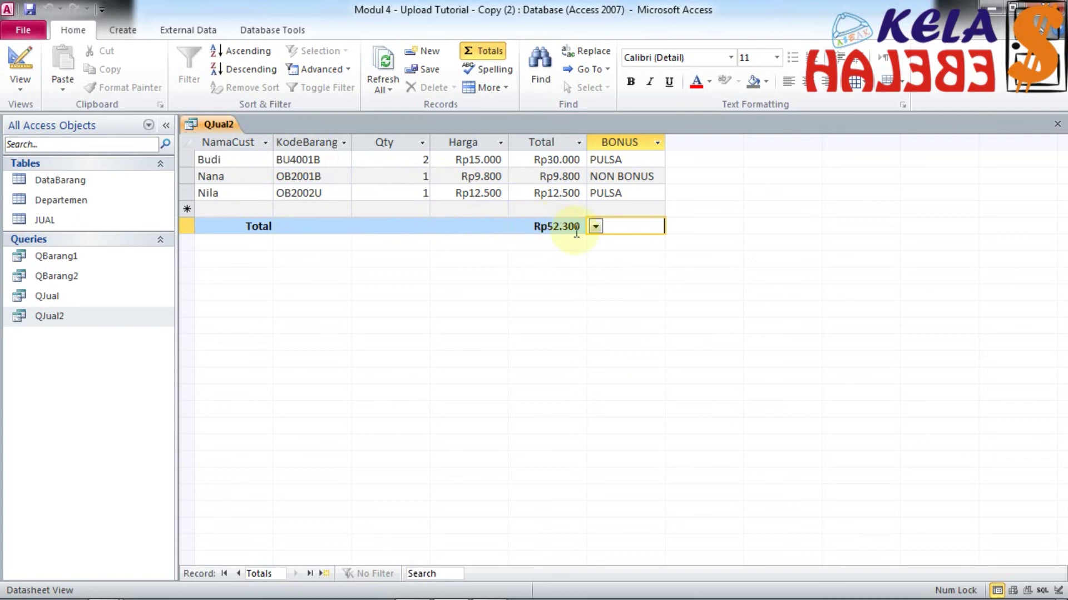
Set the Qty criterion to 1 in the QJual2 design and run the query.
click(23, 61)
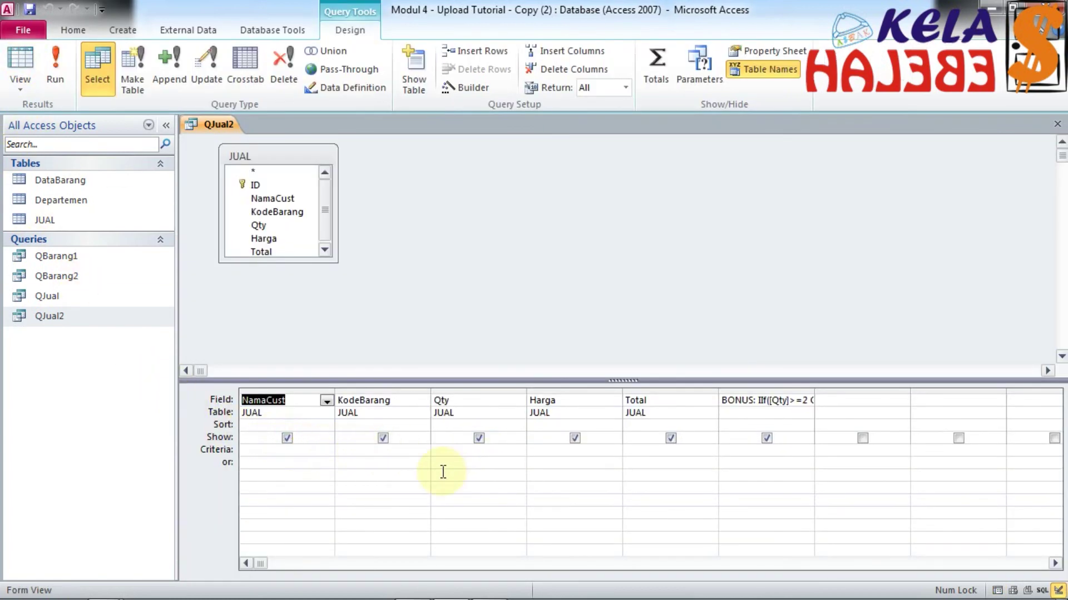
click(58, 60)
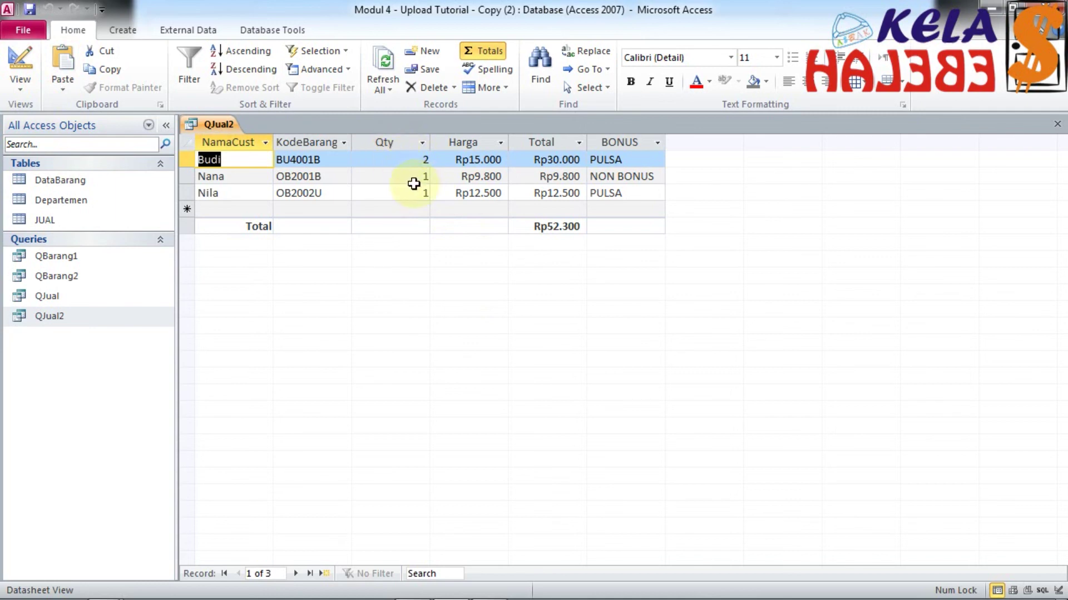
click(22, 63)
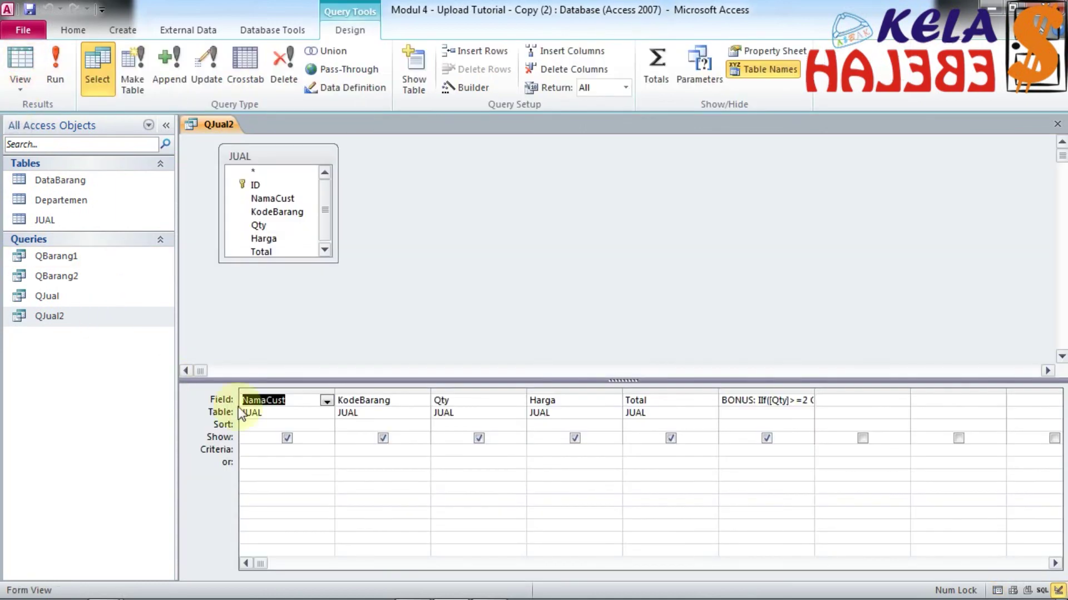
click(442, 448)
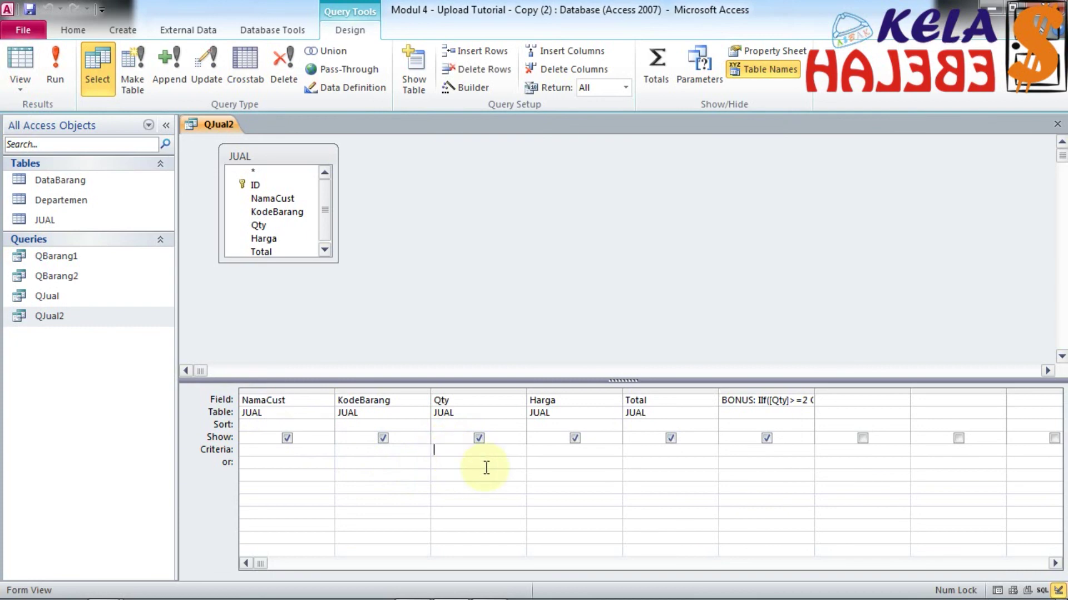
text(1)
click(47, 75)
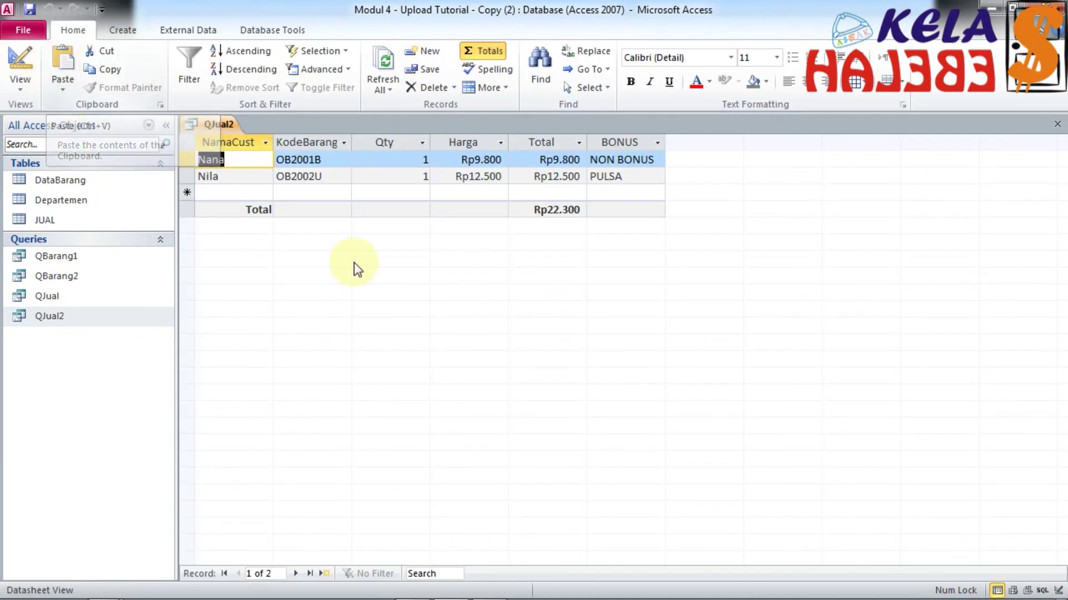